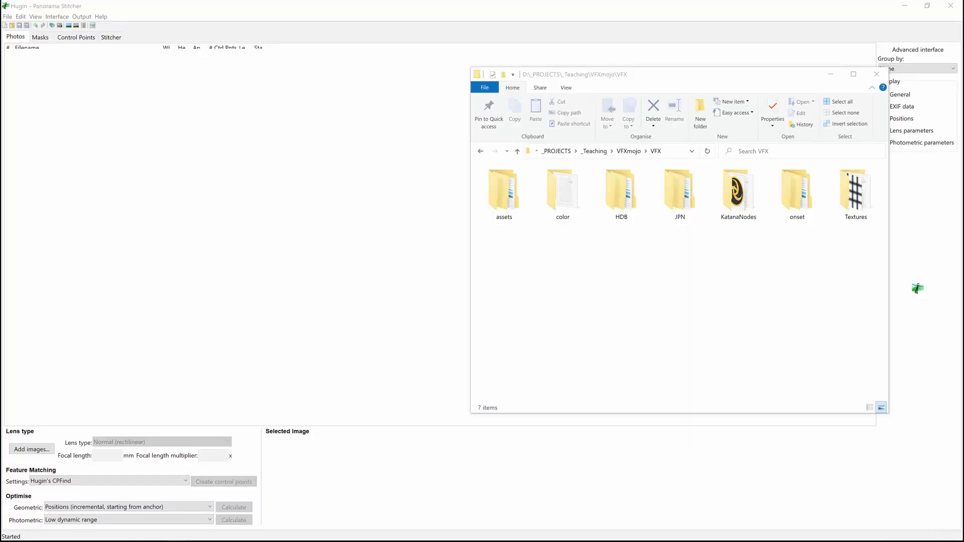
Browse to the HDRI folder inside onset and HDB in the file browser.
left_click_drag(629, 76, 615, 76)
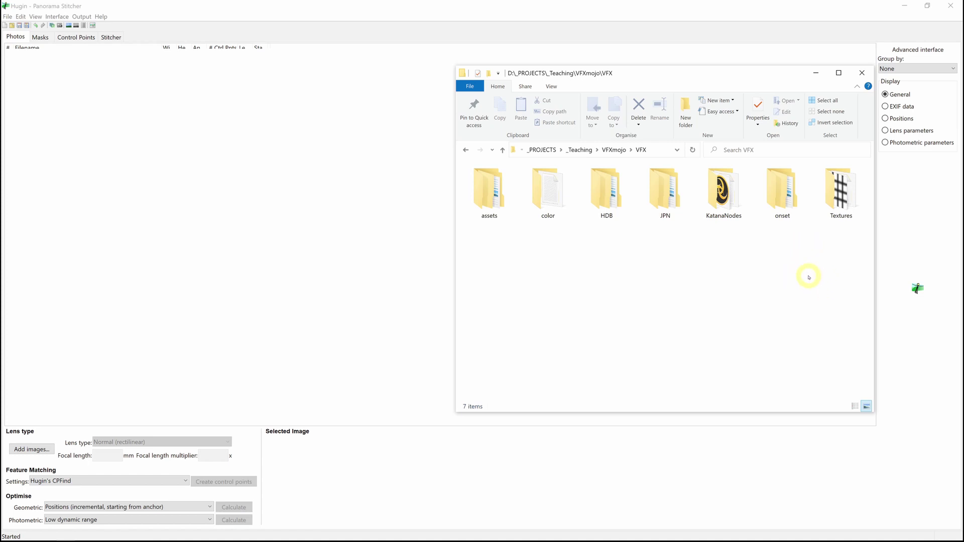
double_click(801, 207)
left_click(491, 180)
double_click(491, 180)
double_click(517, 181)
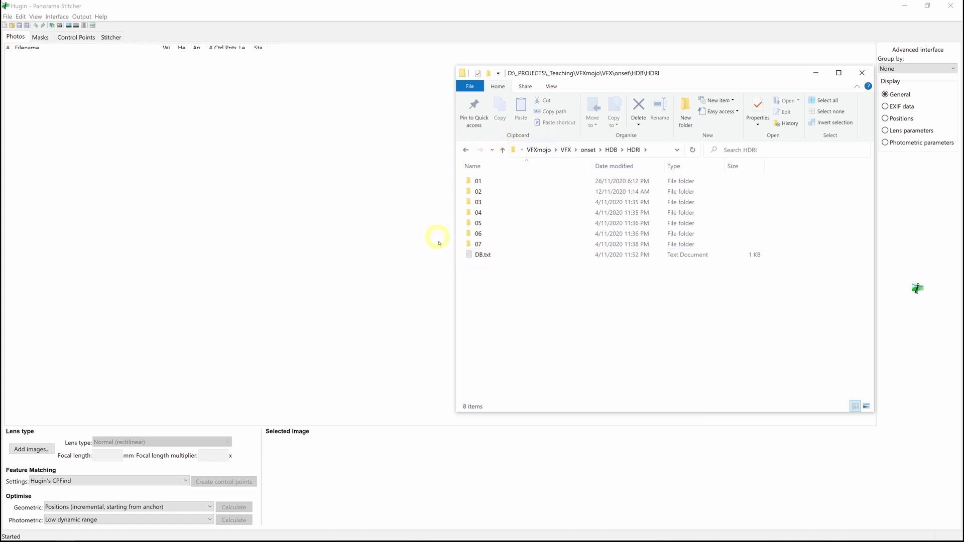
Open DB.txt in Notepad, check which shots HDRI set 01 belongs to, and close it.
double_click(483, 254)
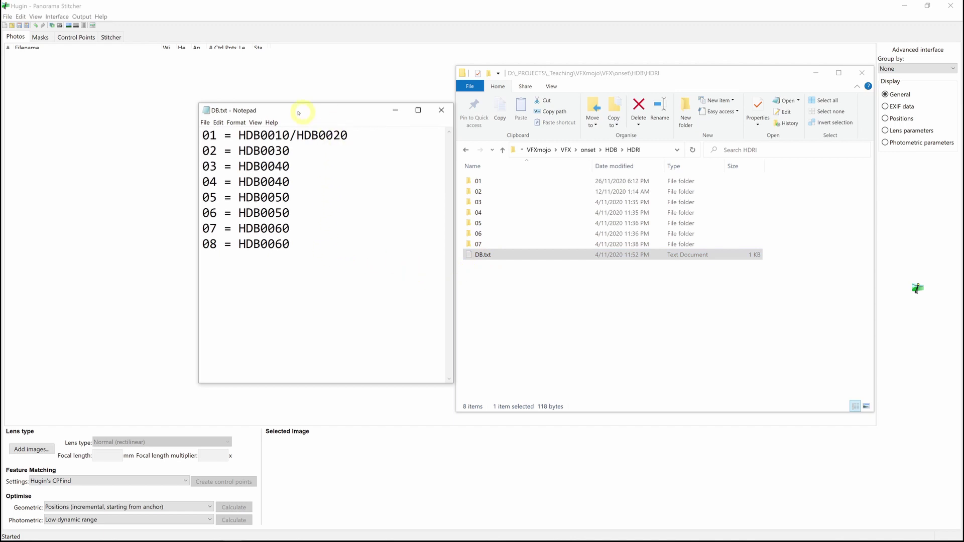
double_click(209, 135)
left_click_drag(351, 136, 240, 135)
left_click(308, 337)
left_click(441, 112)
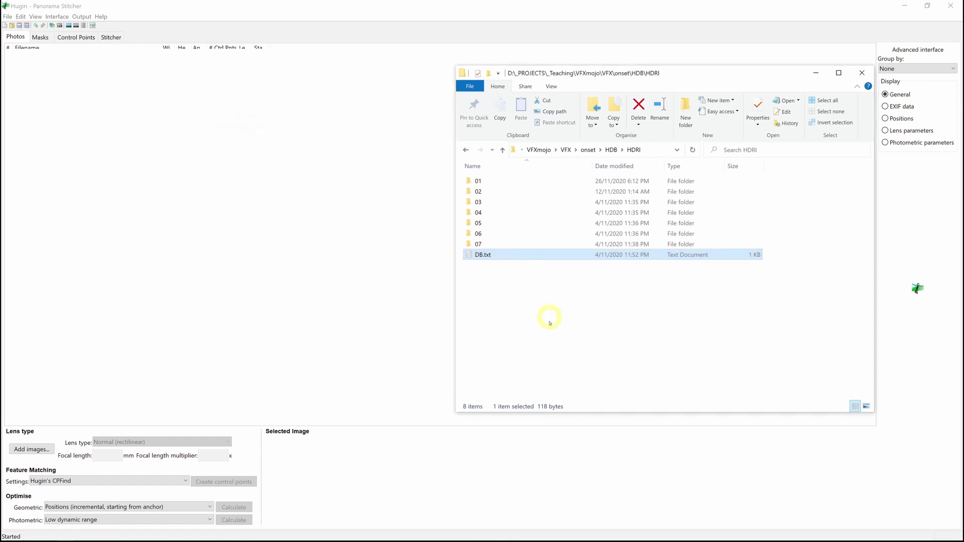
Open the src subfolder of HDRI set 01 and look through its ARW and JPG source photos.
left_click(554, 336)
double_click(478, 182)
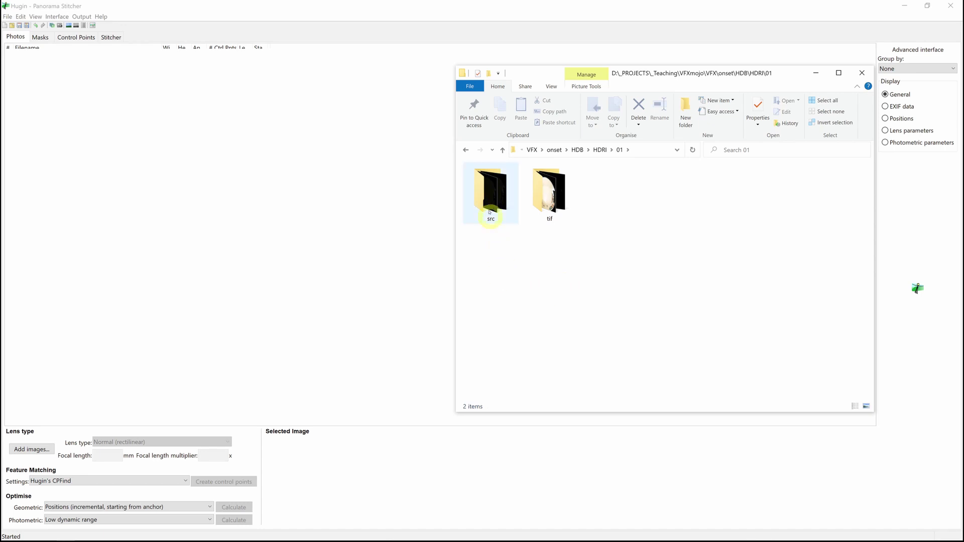
left_click(489, 191)
left_click(562, 193)
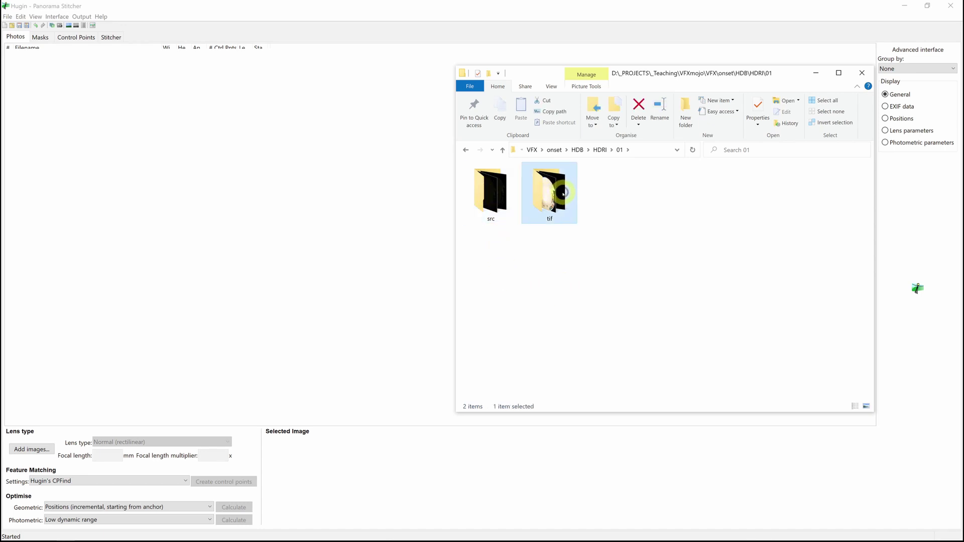
left_click(569, 283)
left_click(485, 189)
double_click(485, 190)
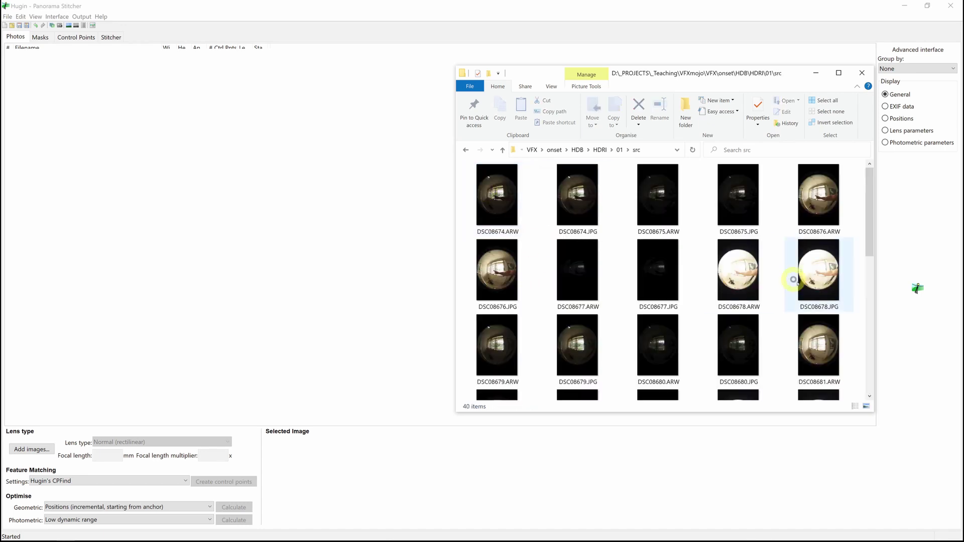
scroll(808, 269, "down", 5)
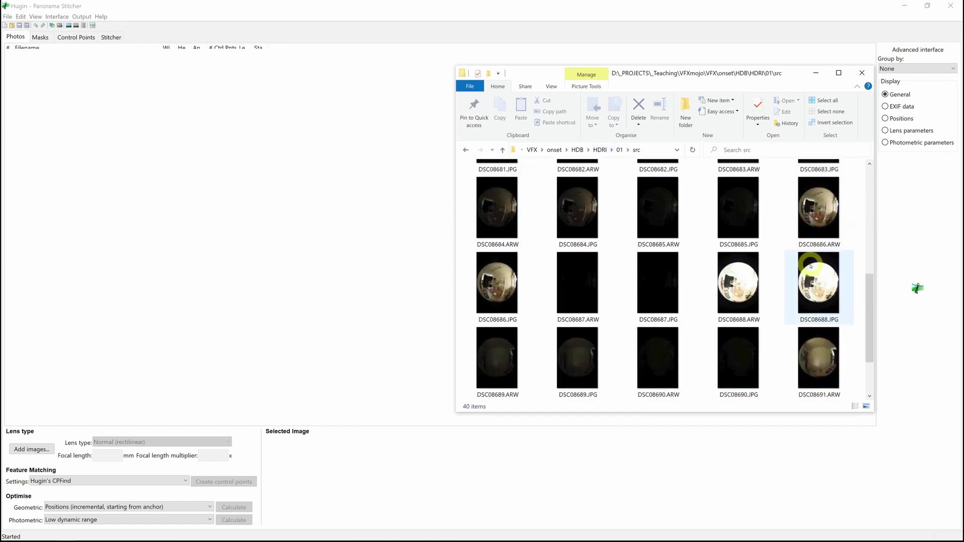
scroll(810, 269, "down", 5)
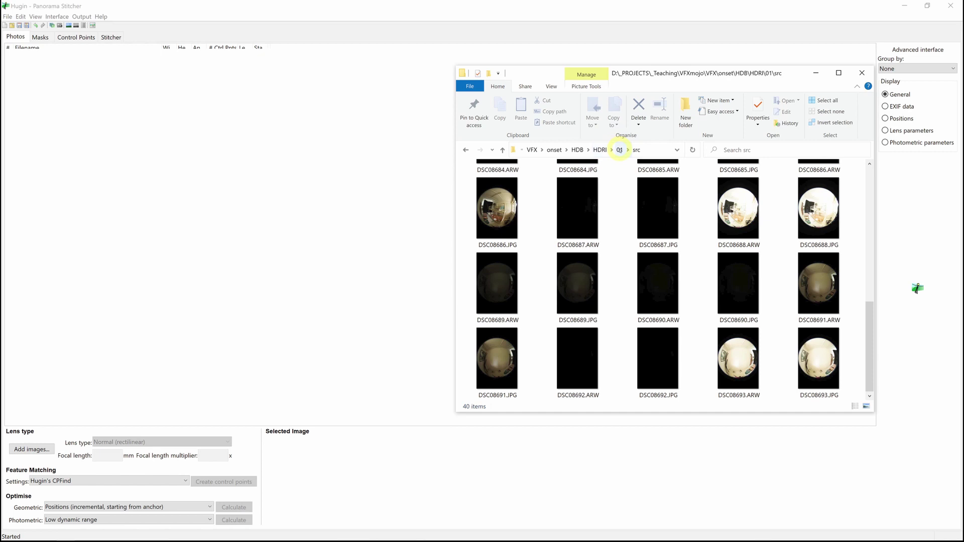
Go to the tif subfolder of set 01 and look through the converted TIF images.
left_click(620, 150)
left_click(538, 187)
double_click(538, 186)
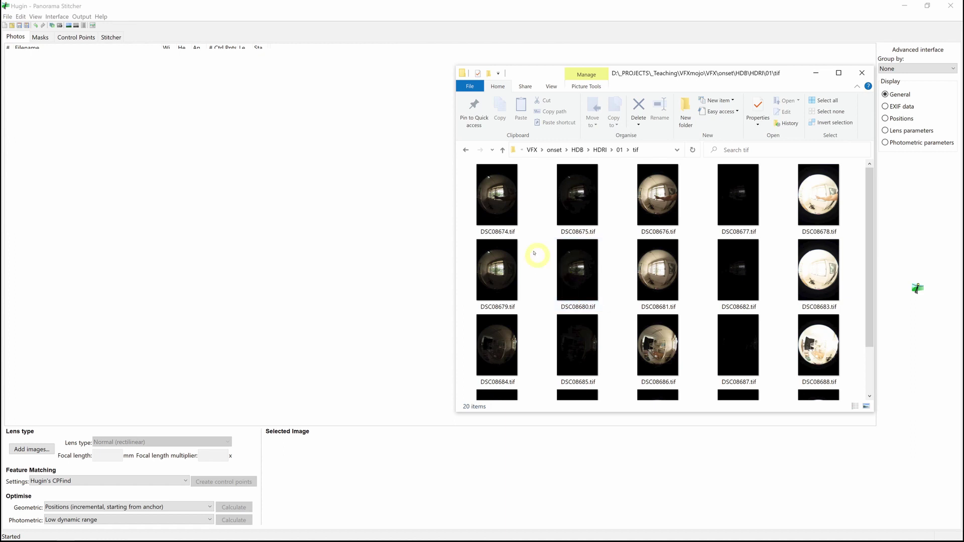
left_click(507, 217)
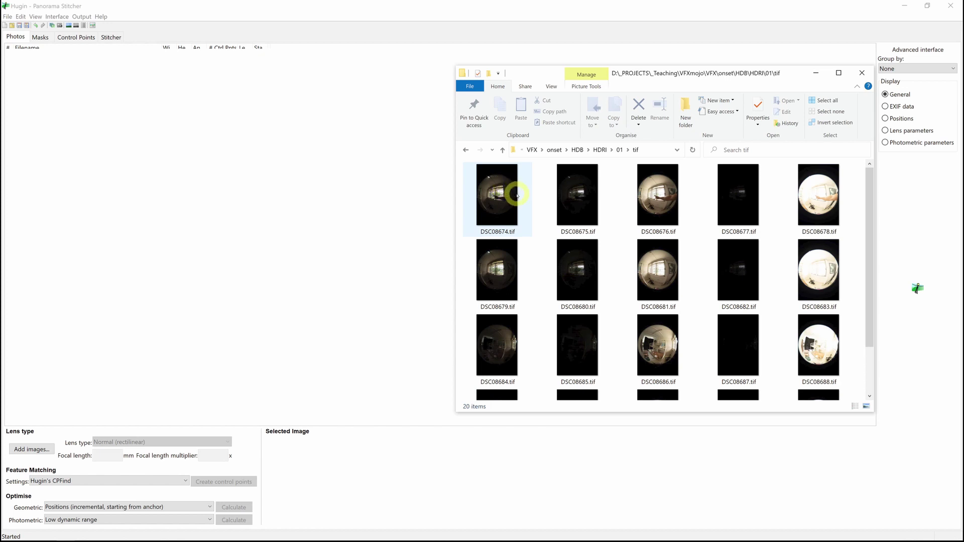
scroll(517, 196, "down", 1)
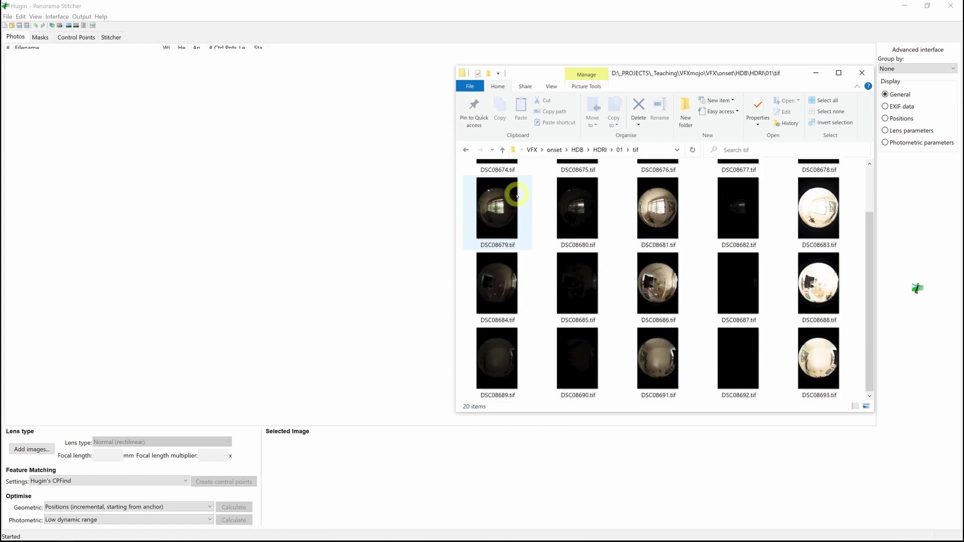
mouse_move(517, 196)
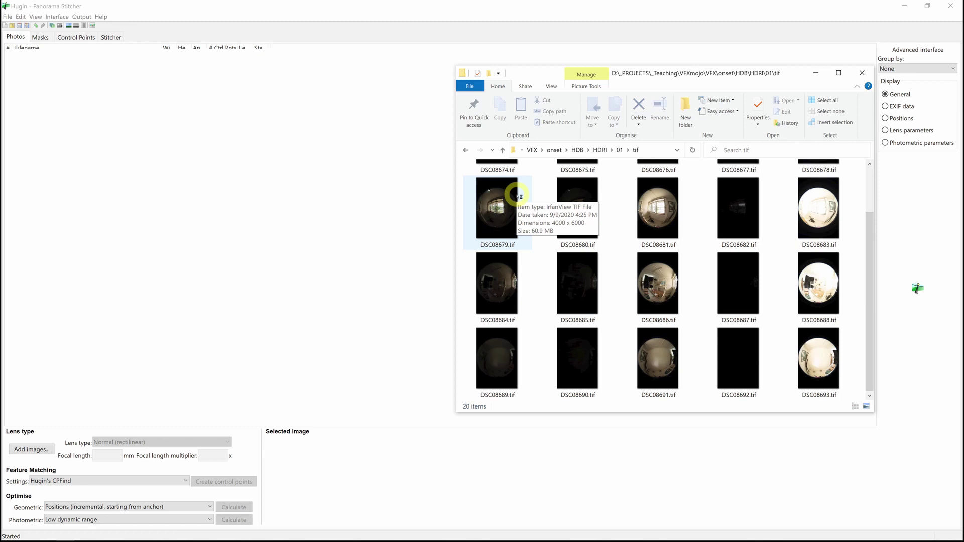
scroll(517, 195, "up", 1)
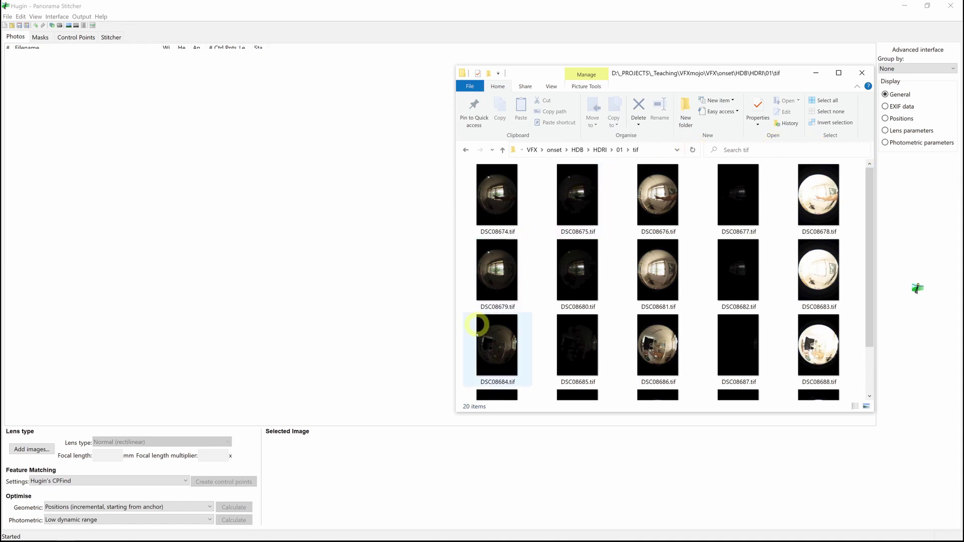
Open DSC08676.tif in IrfanView, view it full screen and advance to the following image.
double_click(656, 188)
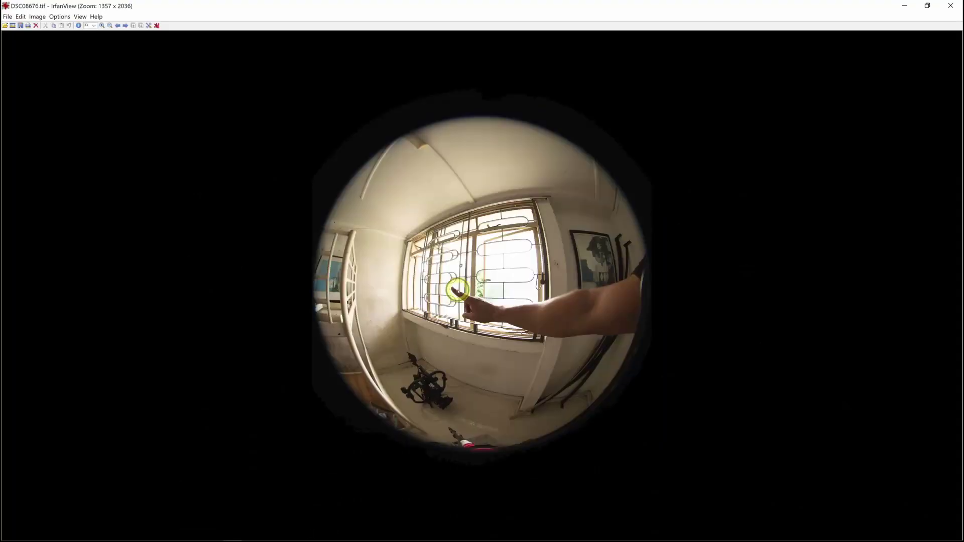
double_click(457, 290)
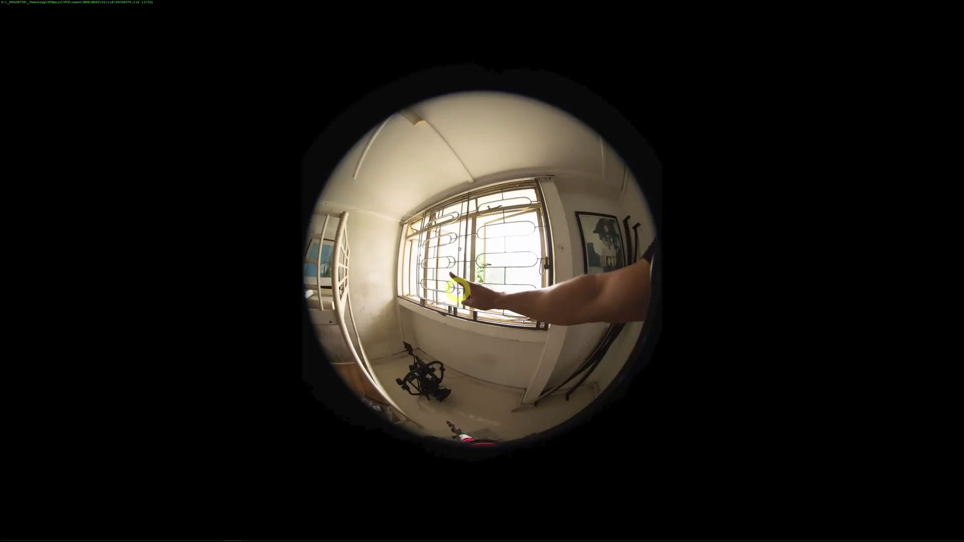
key("space")
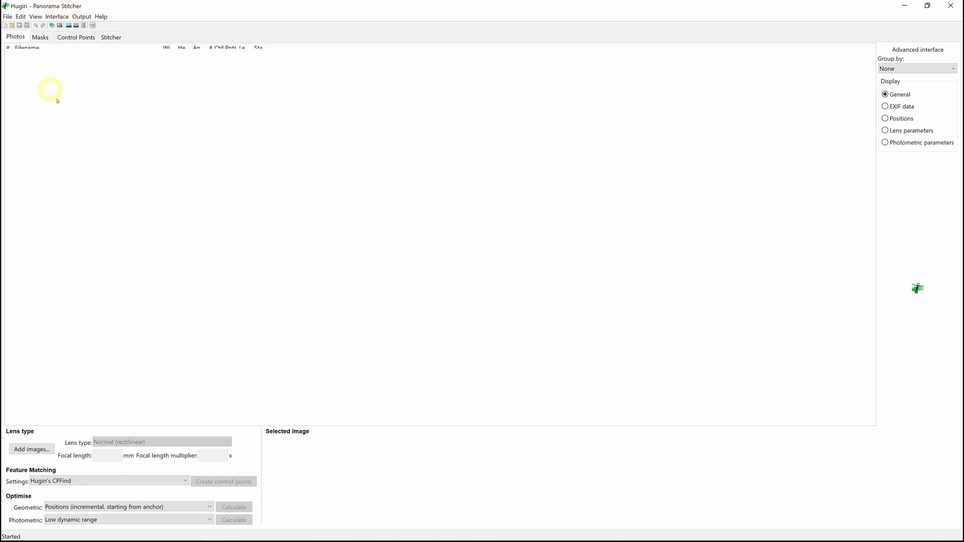
In Hugin, add DSC08679.tif through DSC08693.tif from the 01 tif folder, linking the image positions within each stack.
left_click(32, 449)
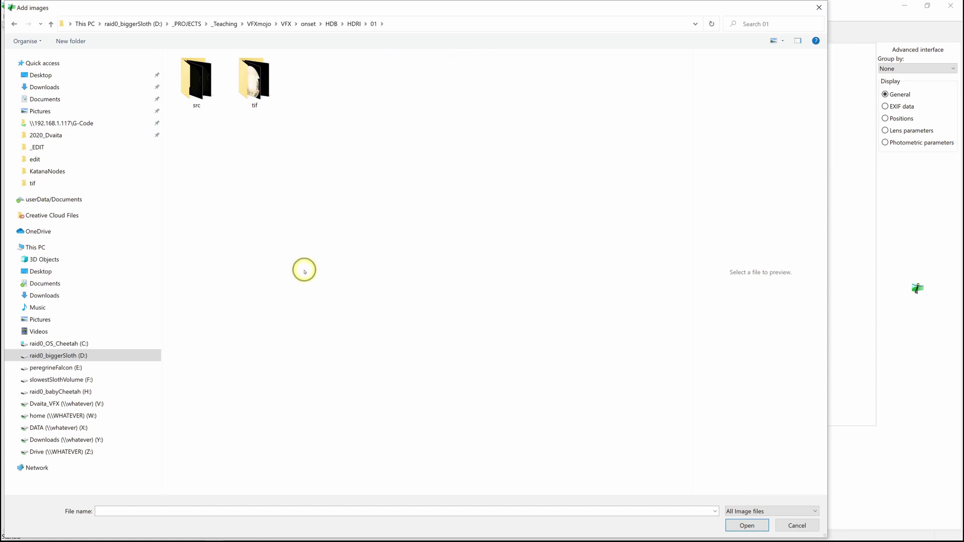
left_click(261, 68)
double_click(261, 68)
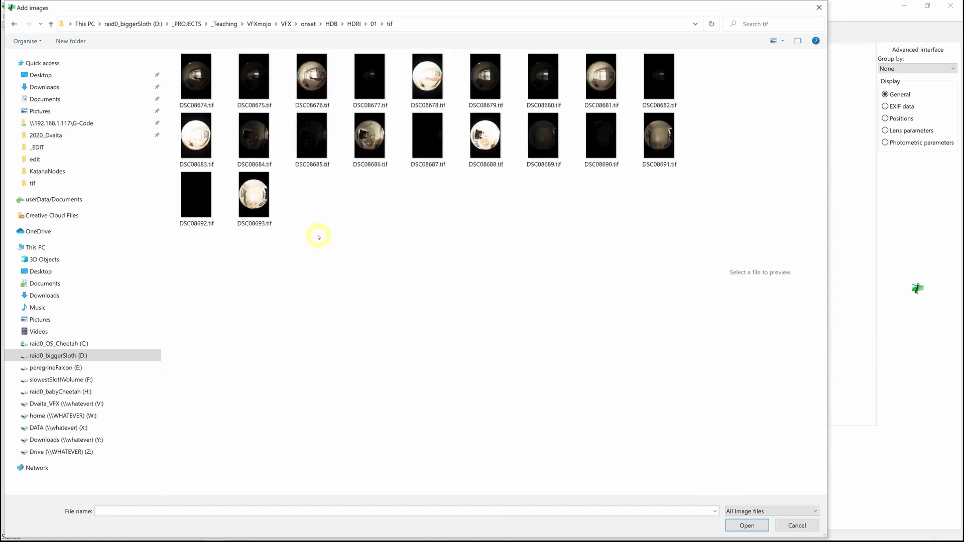
left_click(483, 76)
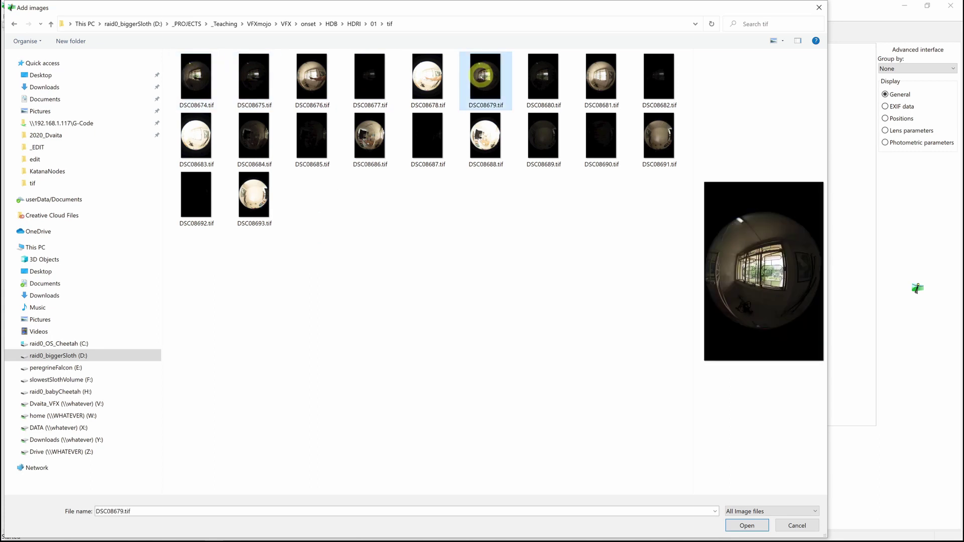
left_click(254, 196, "shift")
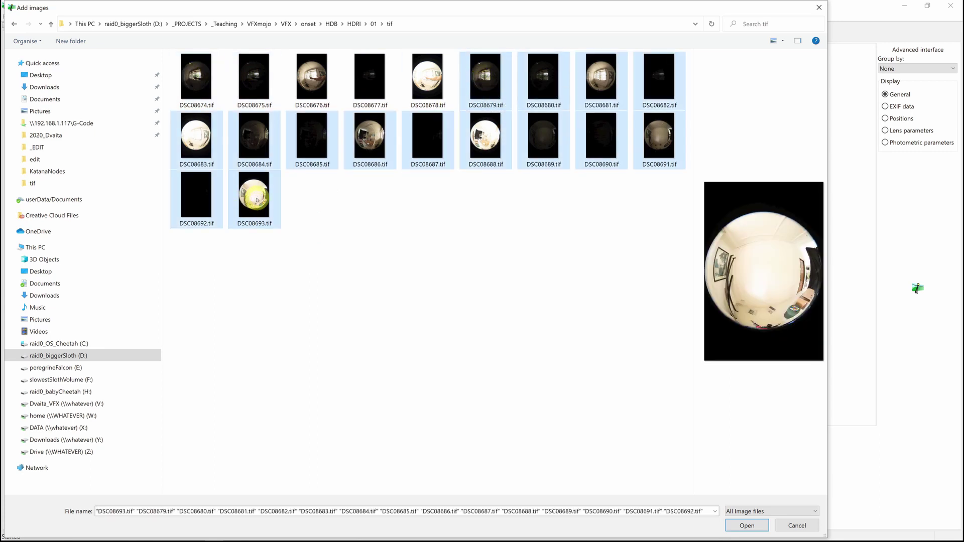
left_click(743, 525)
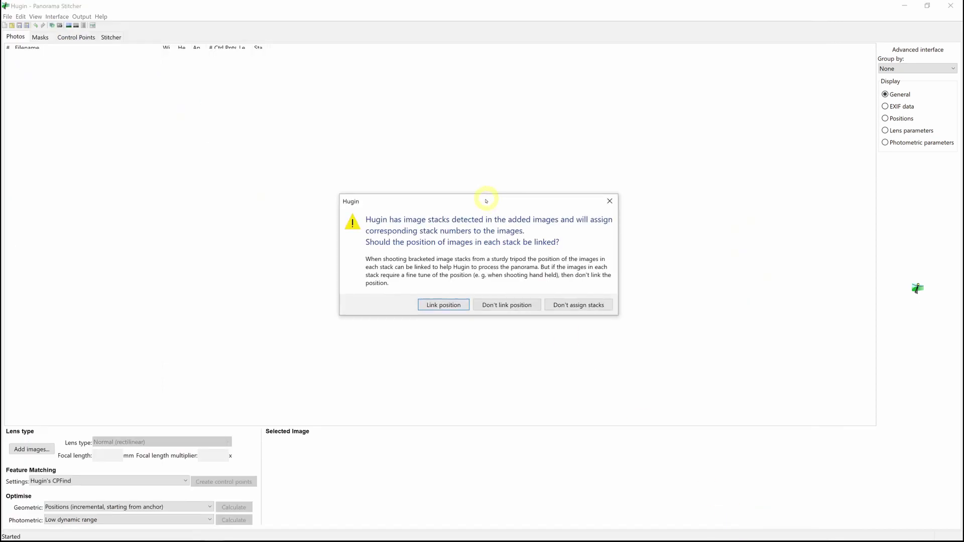
left_click(450, 305)
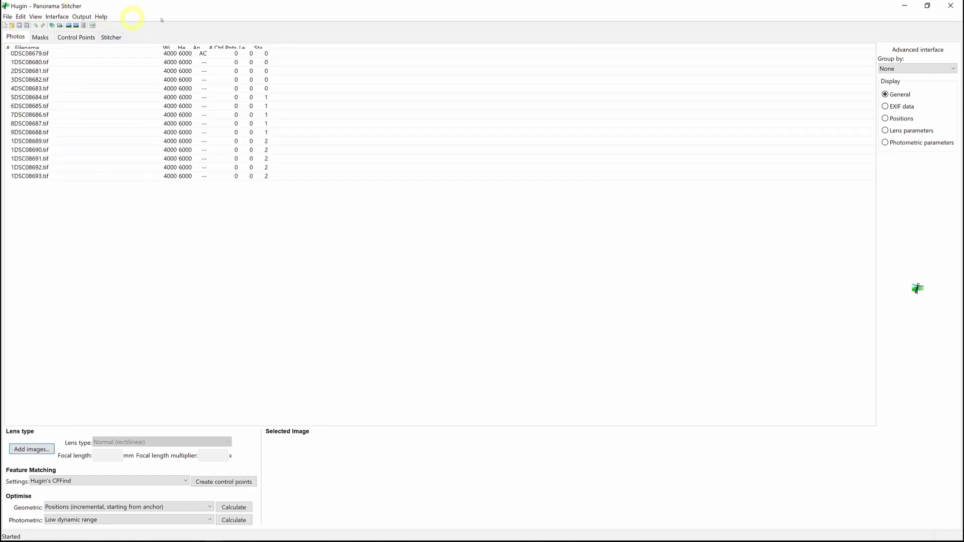
Group the photo list by Stacks and preview the middle image of each stack.
left_click(890, 67)
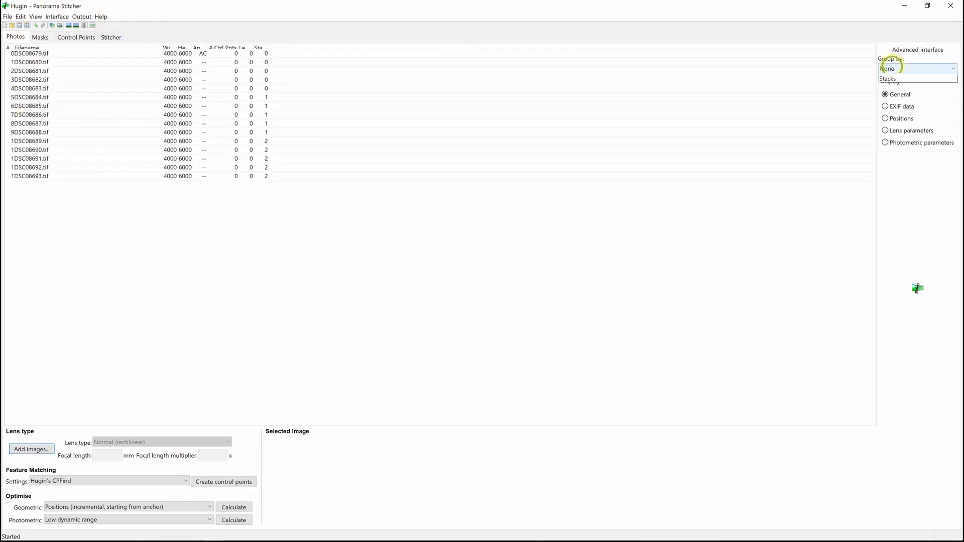
left_click(894, 92)
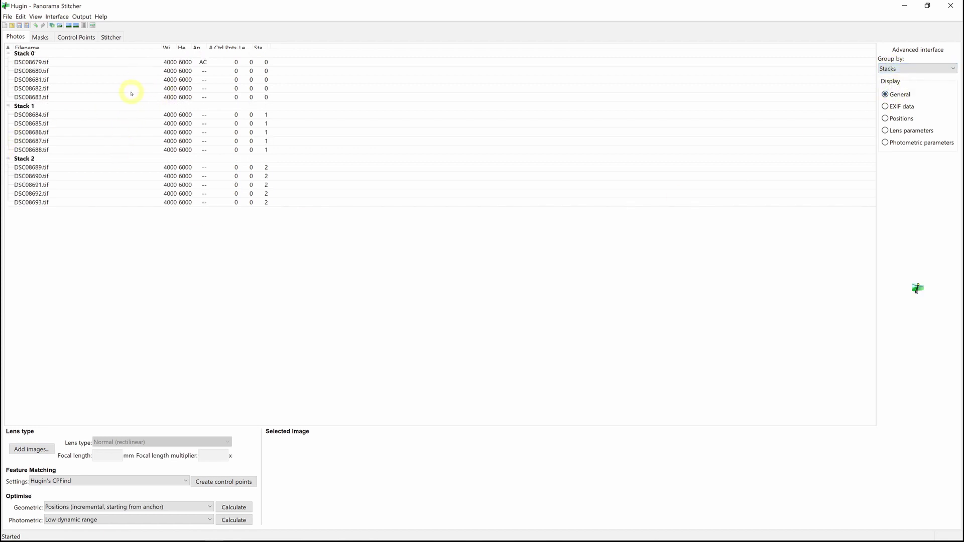
left_click(131, 71)
left_click(128, 80)
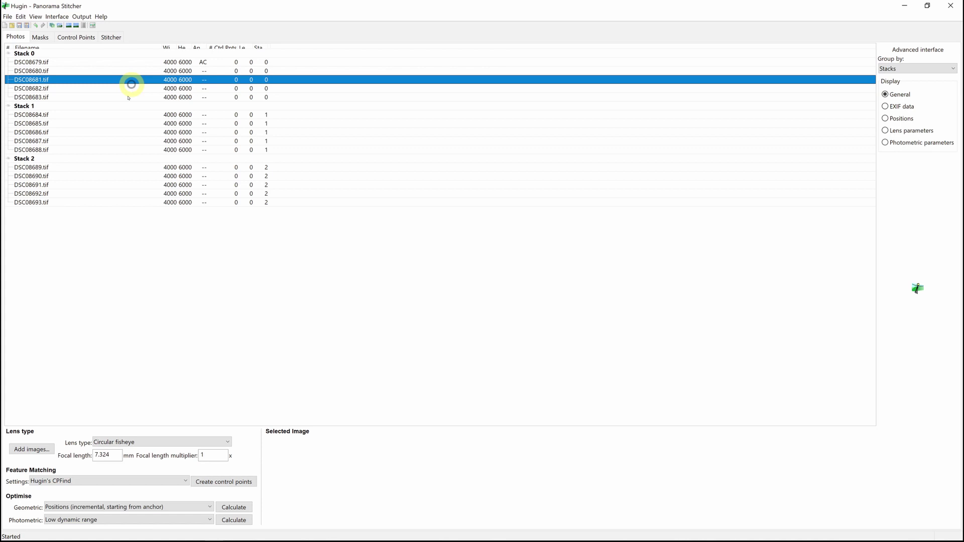
left_click(119, 126)
left_click(119, 133)
left_click(150, 273)
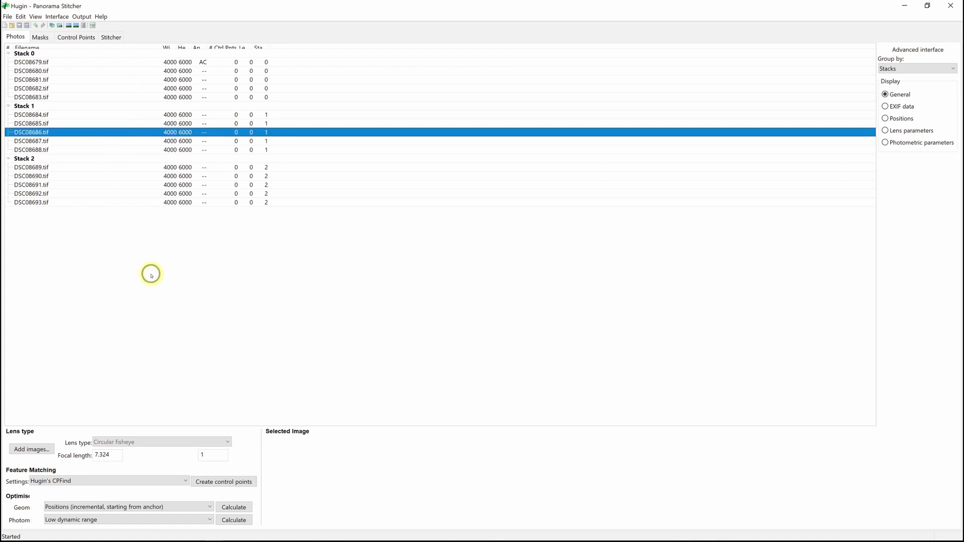
left_click(139, 184)
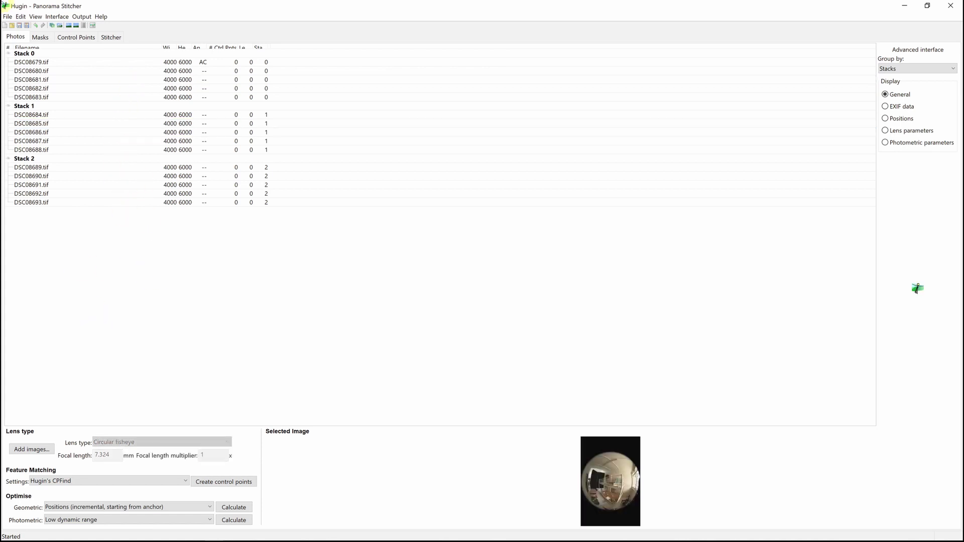
Adjust the circular crop on DSC08681.tif to a top of 1059 and a bottom of 4941 for all images of the lens.
left_click(40, 38)
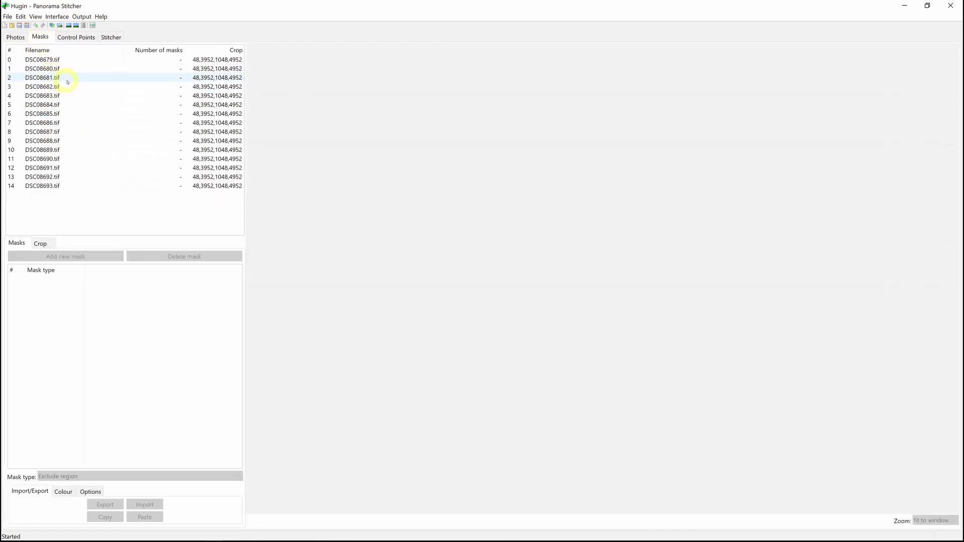
left_click(43, 78)
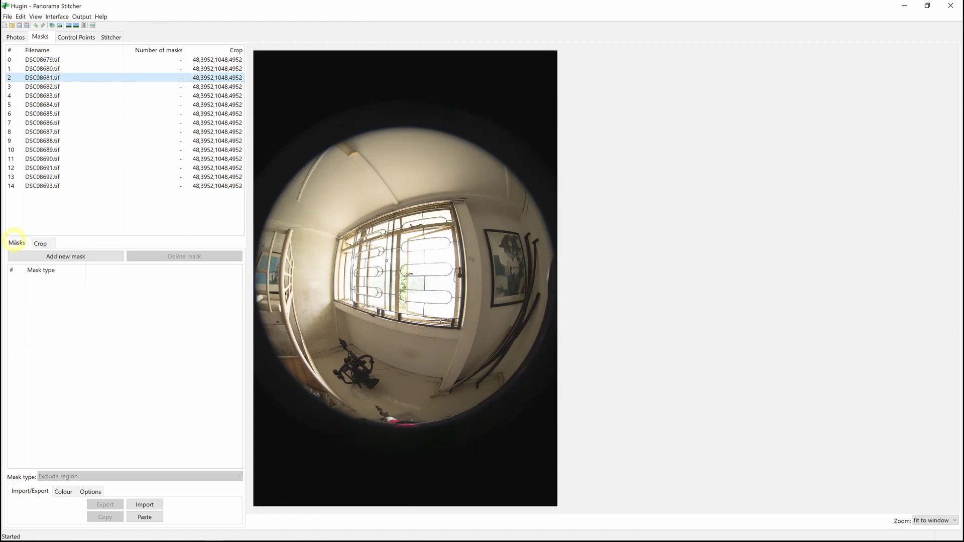
left_click(39, 244)
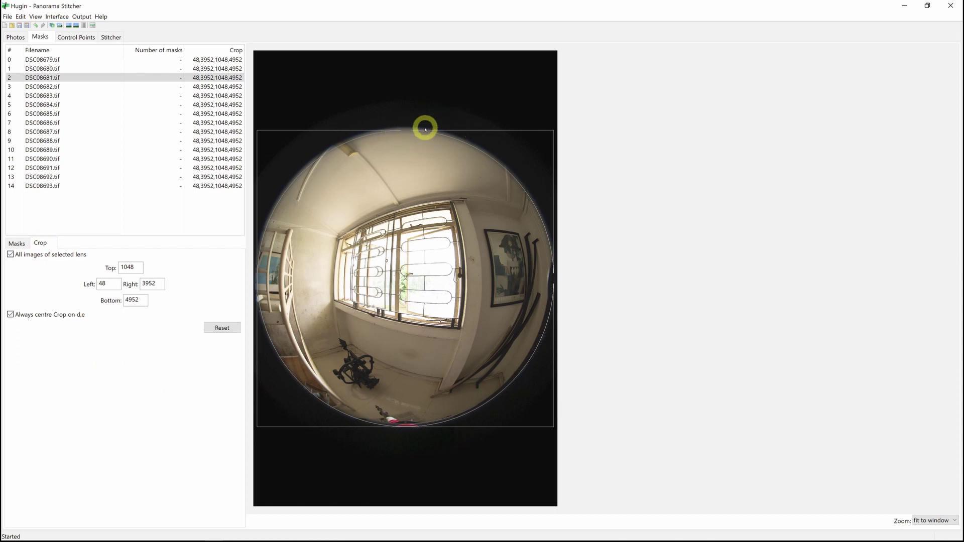
mouse_move(424, 130)
left_mouse_down()
mouse_move(424, 120)
mouse_move(424, 131)
left_mouse_up()
Draw an exclude-region polygon mask on DSC08681.tif along the right and bottom edge of the fisheye circle.
left_click(17, 244)
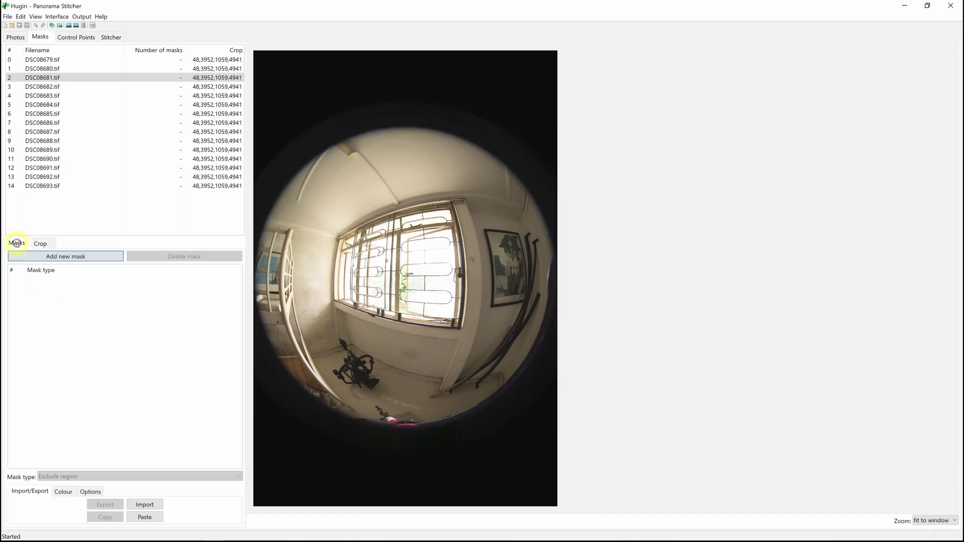
left_click(84, 256)
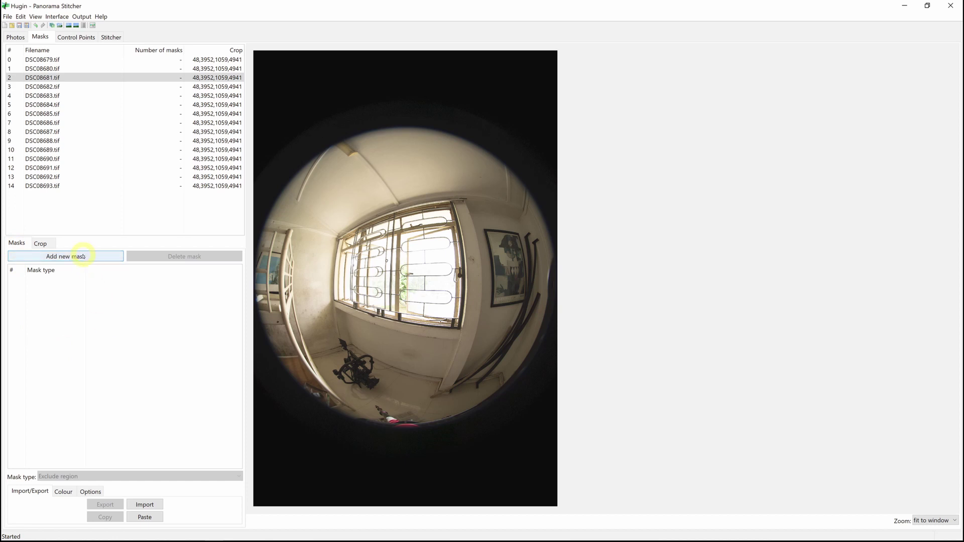
left_click(71, 256)
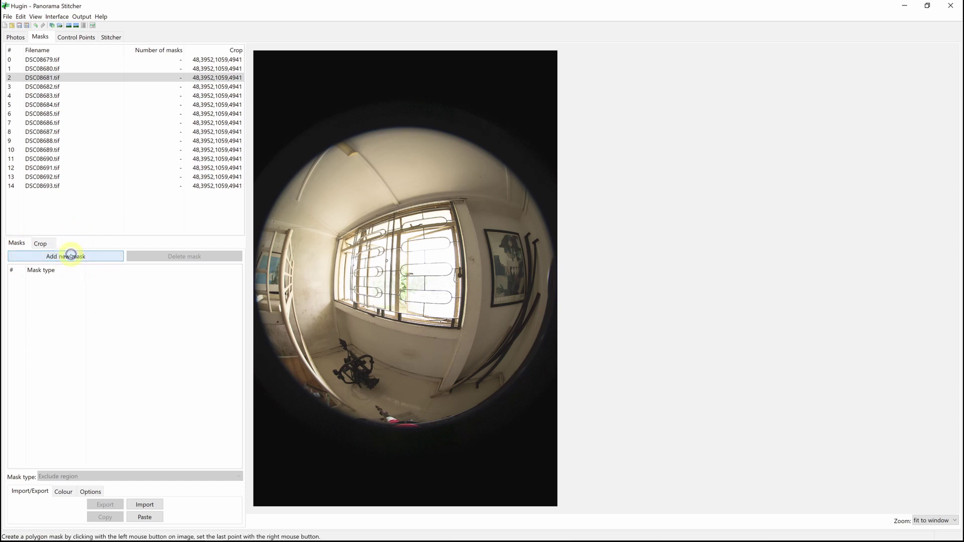
left_click(555, 252)
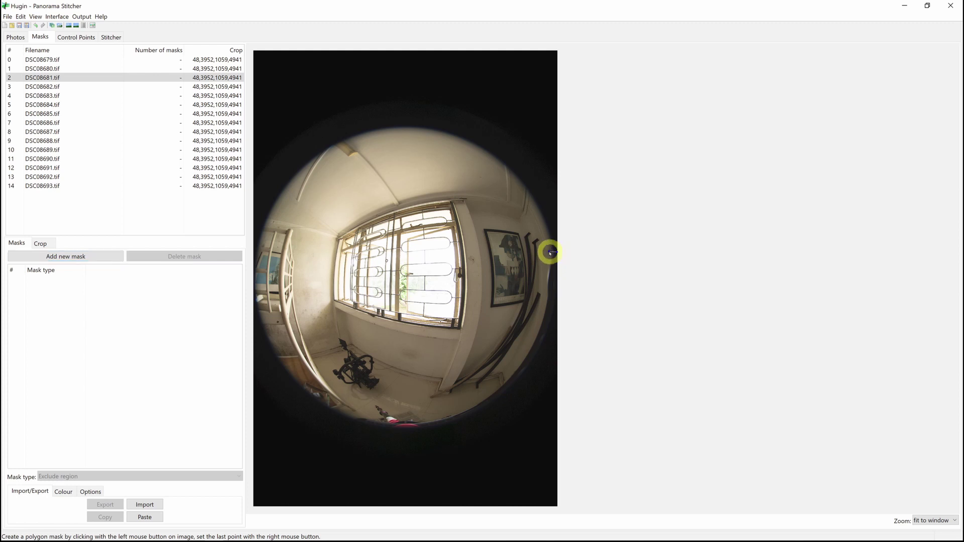
left_click(549, 250)
left_click(545, 263)
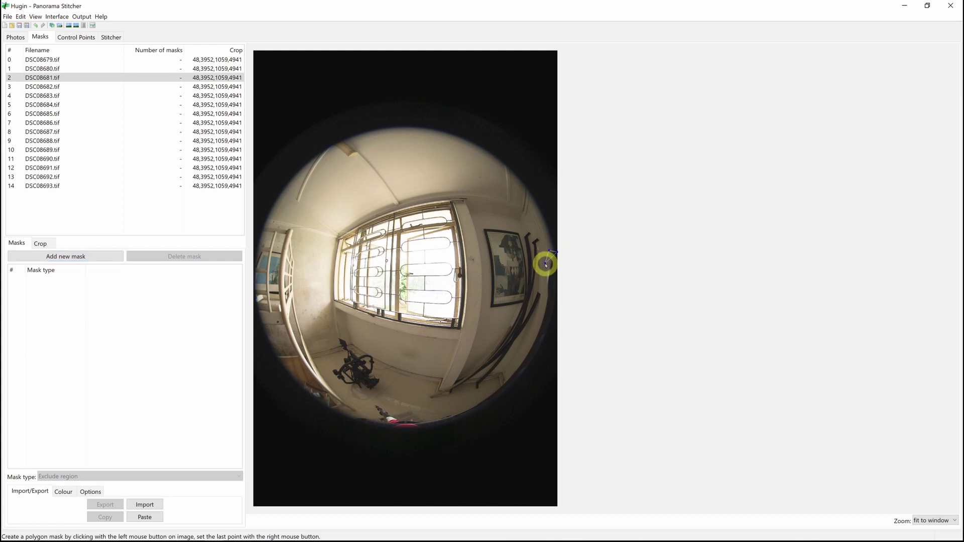
left_click(545, 286)
left_click(545, 300)
left_click(541, 321)
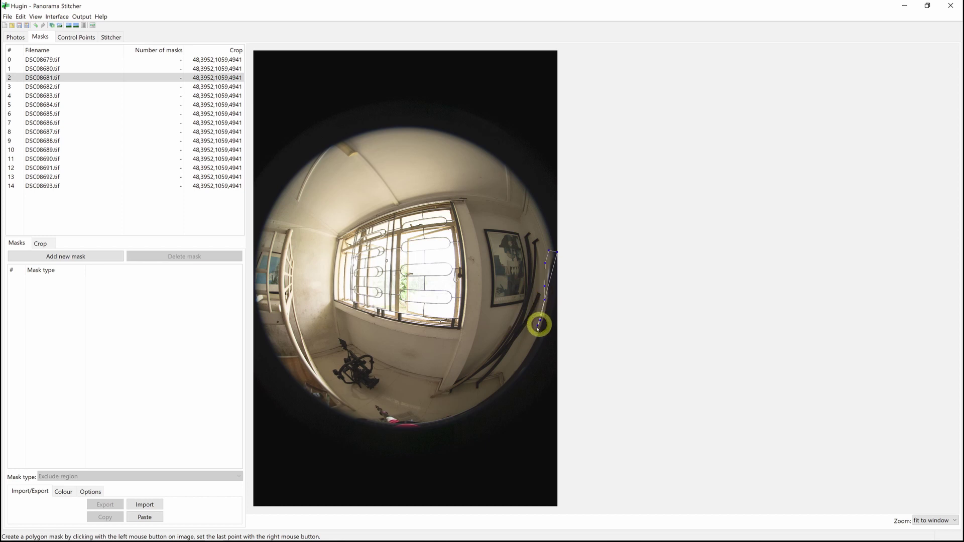
left_click(526, 351)
left_click(507, 377)
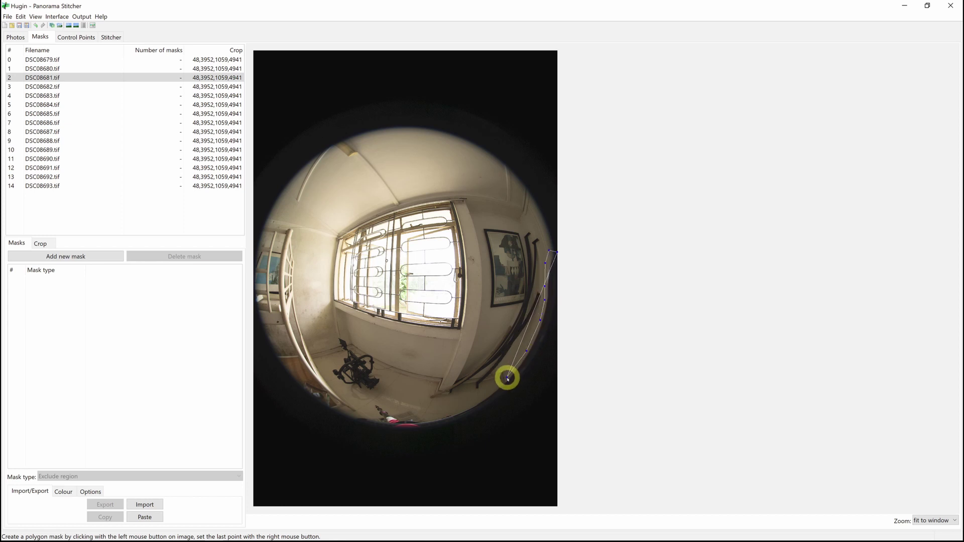
left_click(480, 400)
left_click(436, 417)
left_click(418, 419)
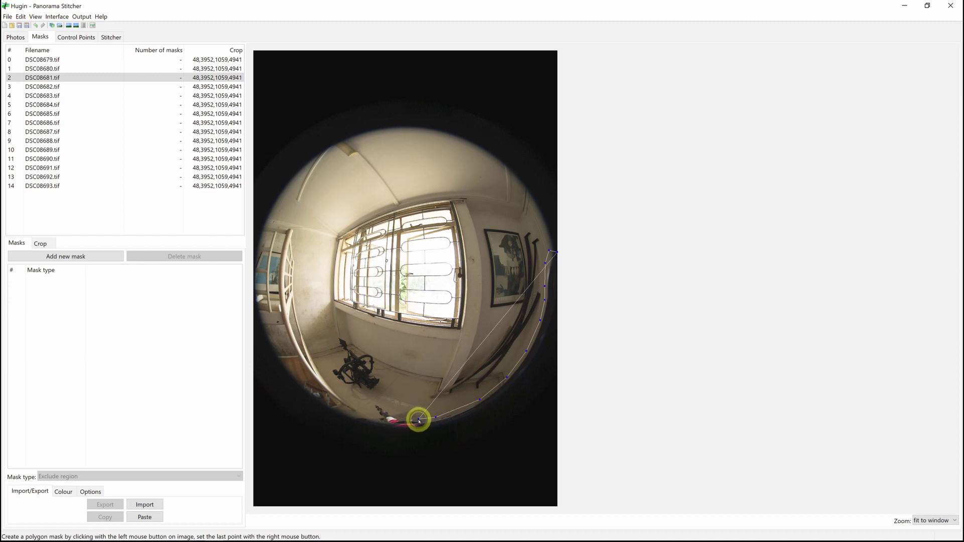
left_click(393, 416)
left_click(380, 418)
left_click(371, 416)
left_click(356, 418)
left_click(347, 419)
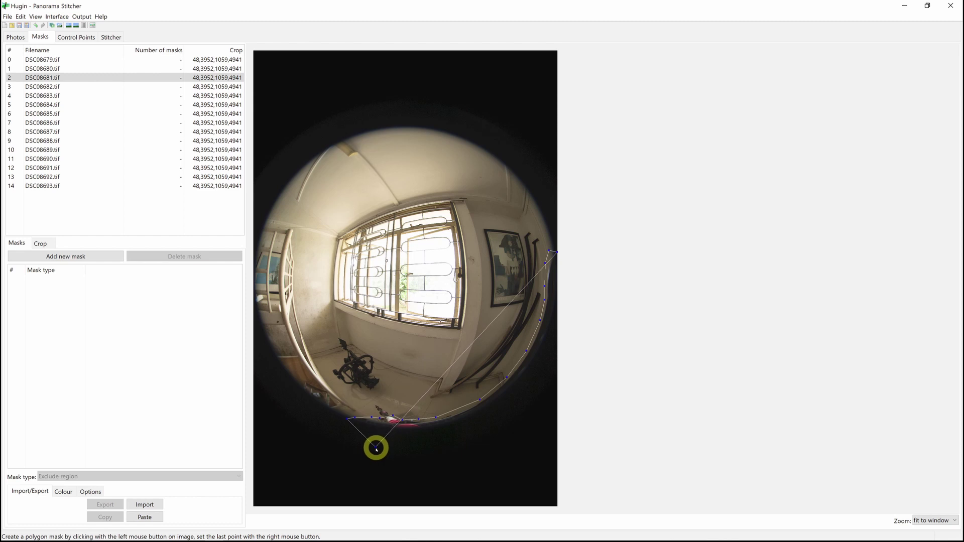
left_click(403, 436)
left_click(505, 424)
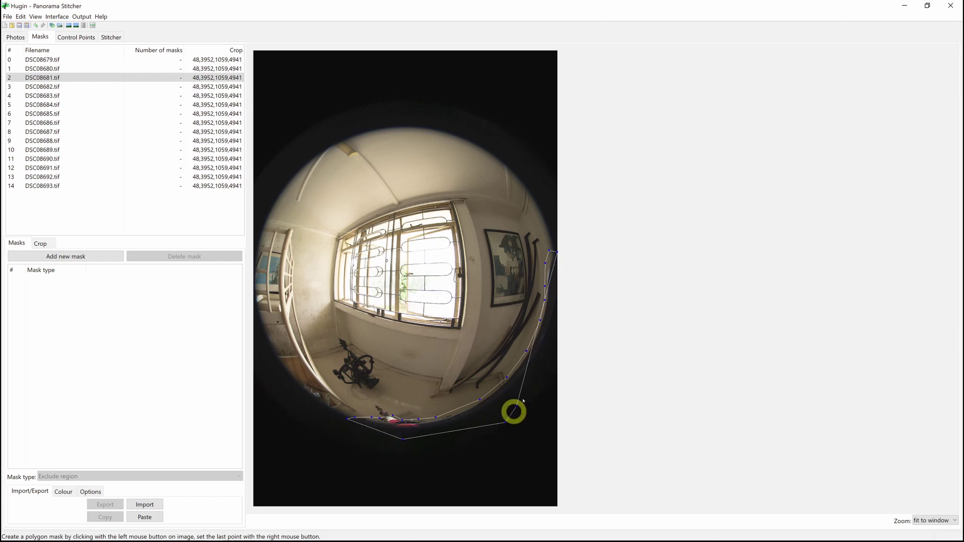
left_click(552, 343)
left_click(557, 314)
right_click(568, 265)
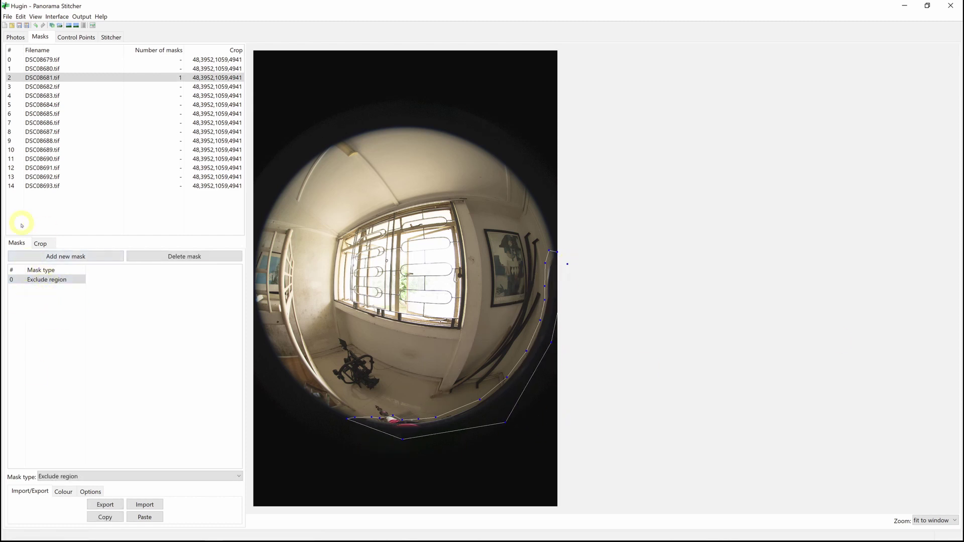
Copy the DSC08681.tif exclude mask onto DSC08679.tif, DSC08680.tif, DSC08682.tif and DSC08683.tif.
left_click(54, 280)
left_click(75, 59)
key("ctrl+v")
left_click(79, 69)
key("ctrl+v")
left_click(107, 86)
key("ctrl+v")
left_click(100, 95)
key("ctrl+v")
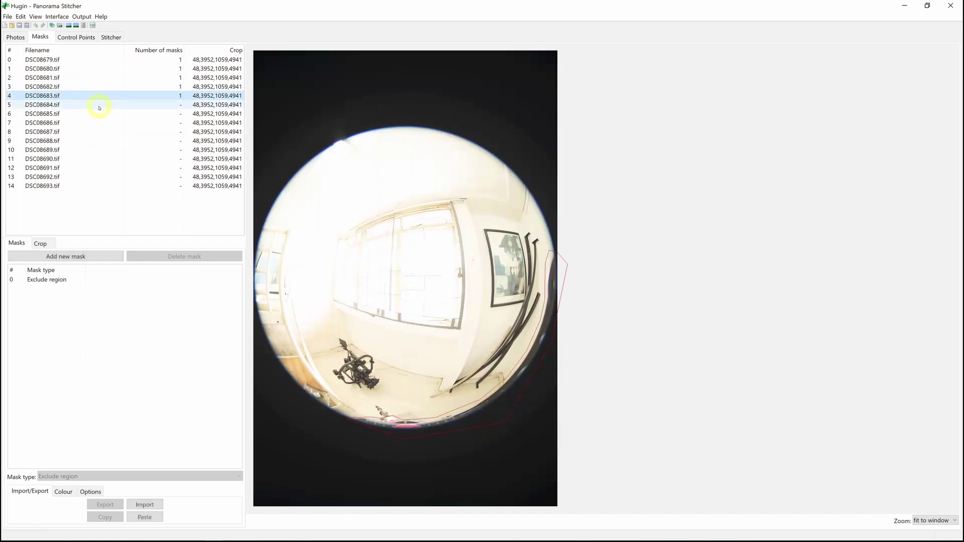
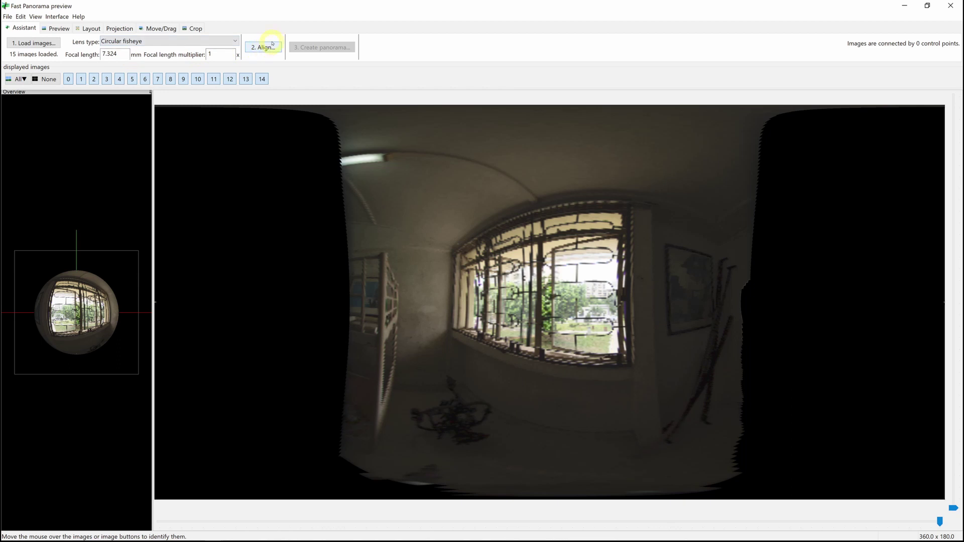
Align the loaded circular fisheye images in the Fast Panorama preview.
left_click(262, 47)
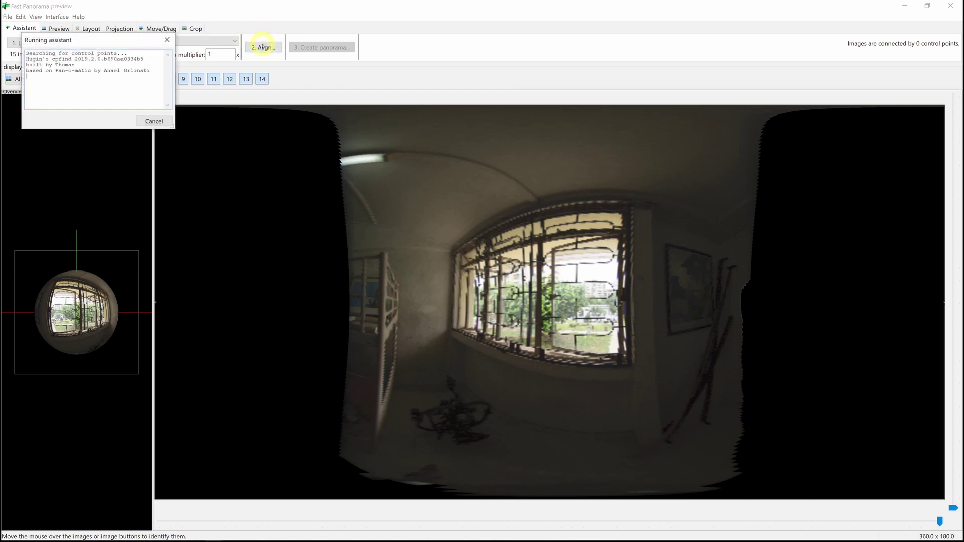
left_click_drag(174, 129, 218, 266)
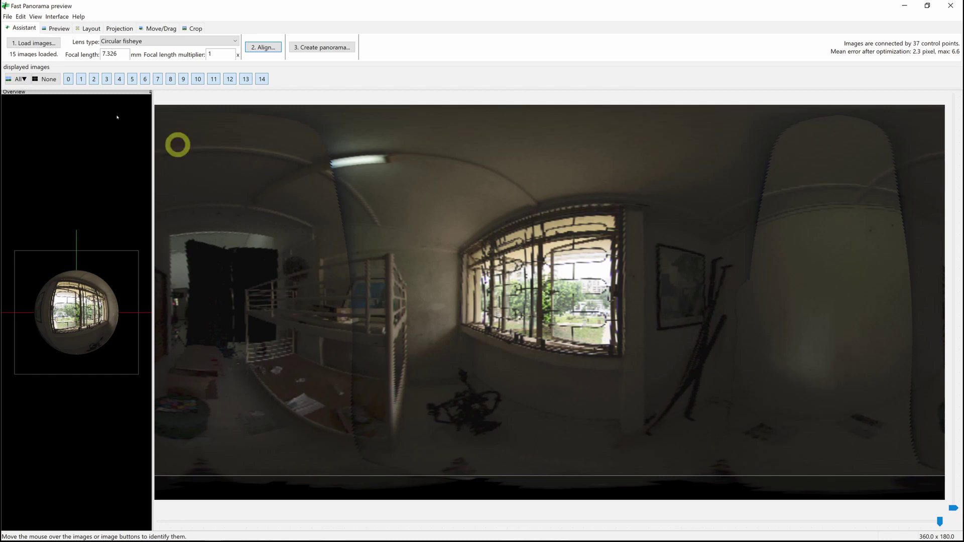
Brighten the panorama preview by trying an exposure value of 9 and settling on 8.5.
left_click(60, 29)
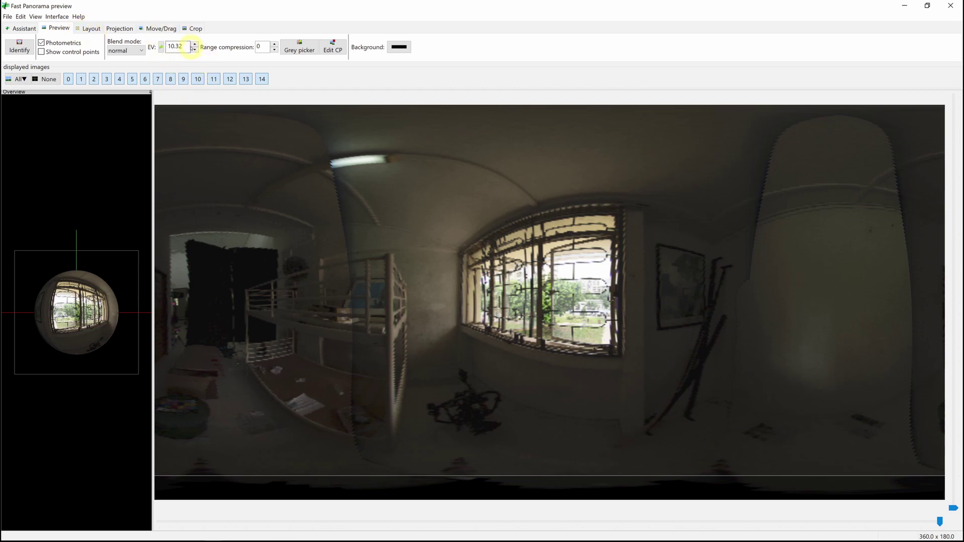
left_click_drag(188, 47, 164, 48)
type("9")
key("Return")
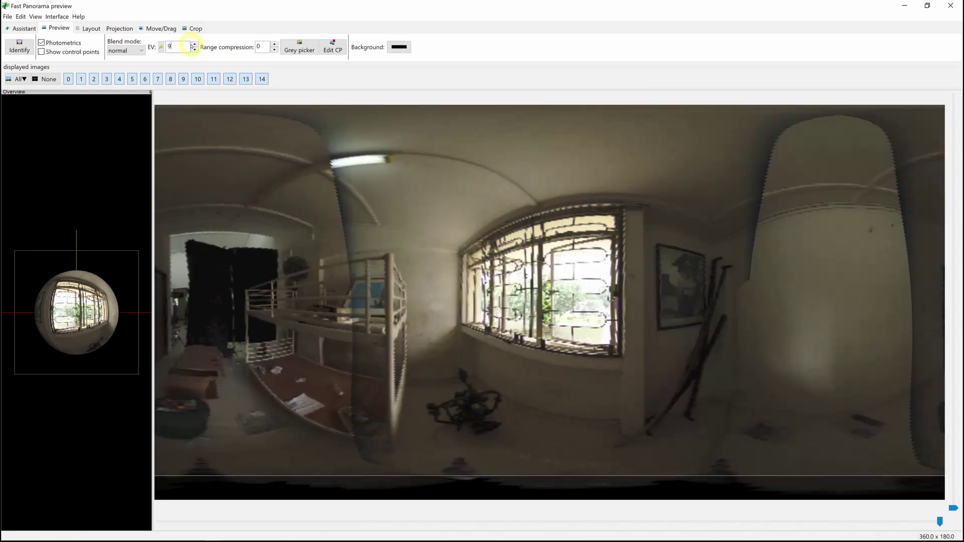
left_click_drag(186, 49, 167, 49)
key("Return")
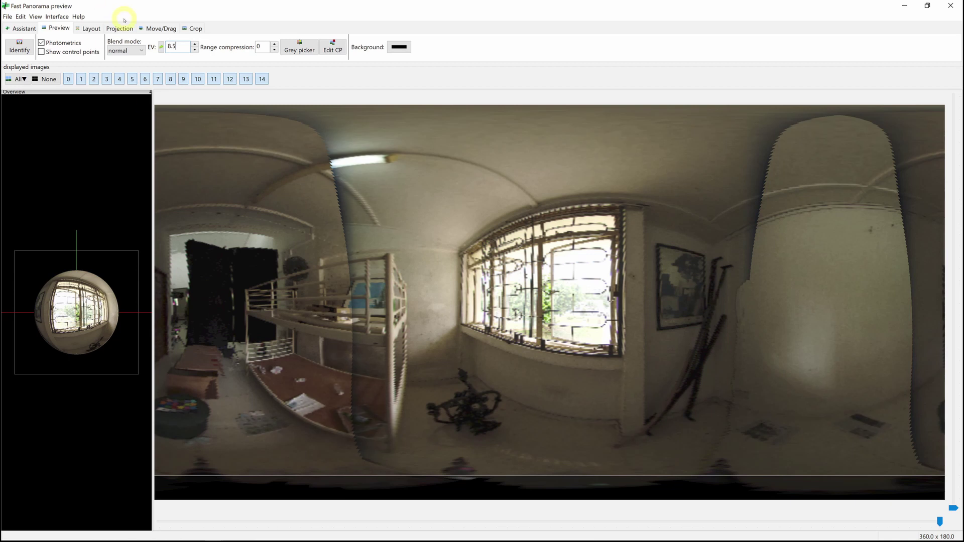
Shift the panorama slightly in the preview, straighten its horizon and close the preview.
left_click(121, 27)
left_click(157, 28)
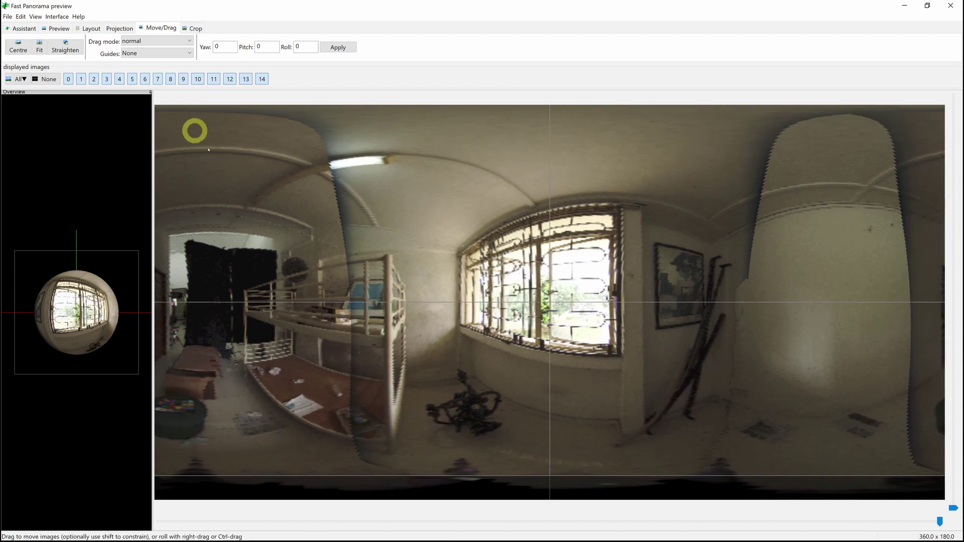
left_click_drag(370, 308, 366, 297)
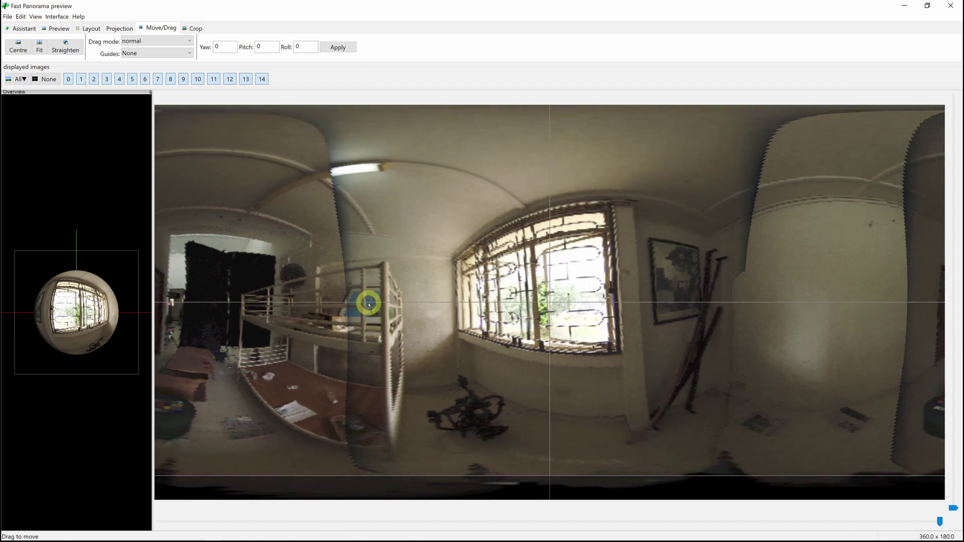
left_click(64, 49)
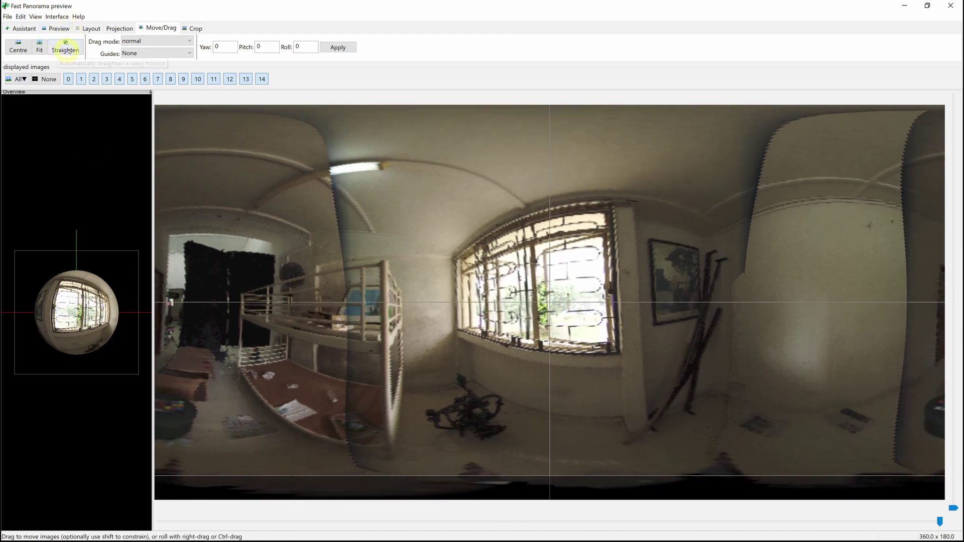
left_click(66, 49)
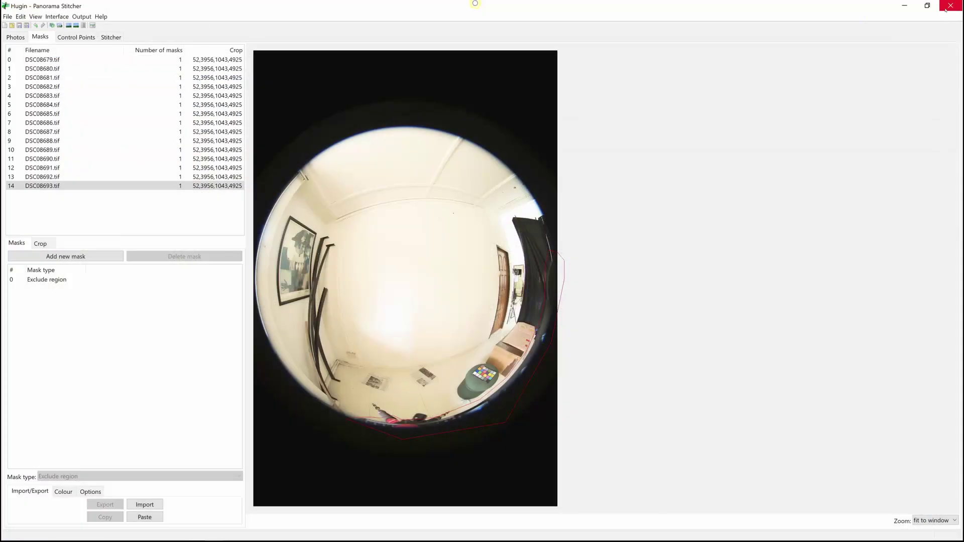
left_click(951, 5)
Calculate the panorama's field of view and optimal canvas size, and make high dynamic range EXR the only output.
left_click(112, 37)
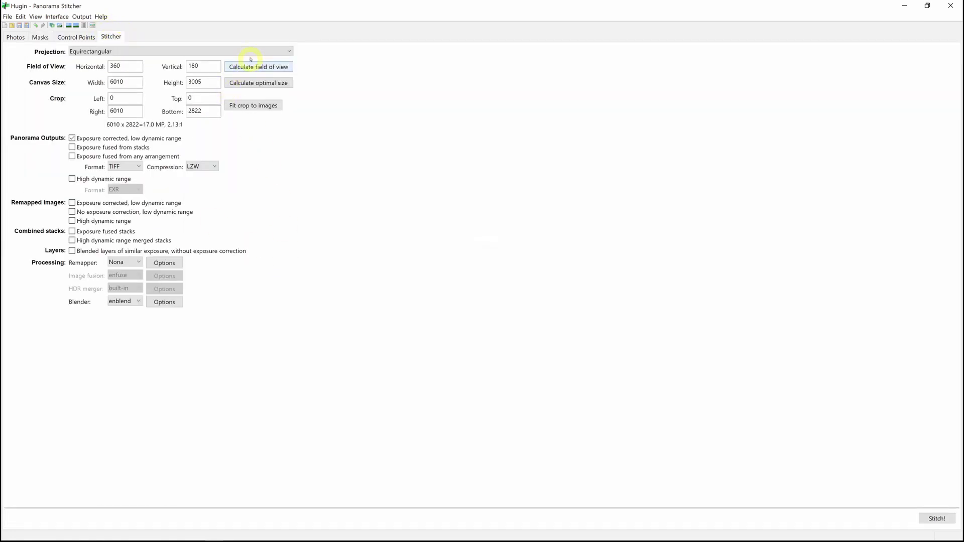
left_click(257, 67)
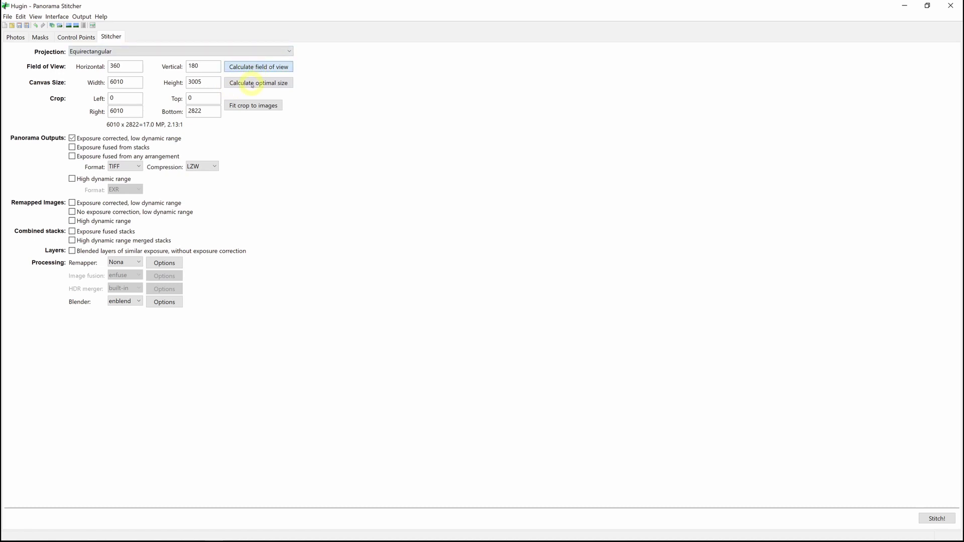
left_click(260, 81)
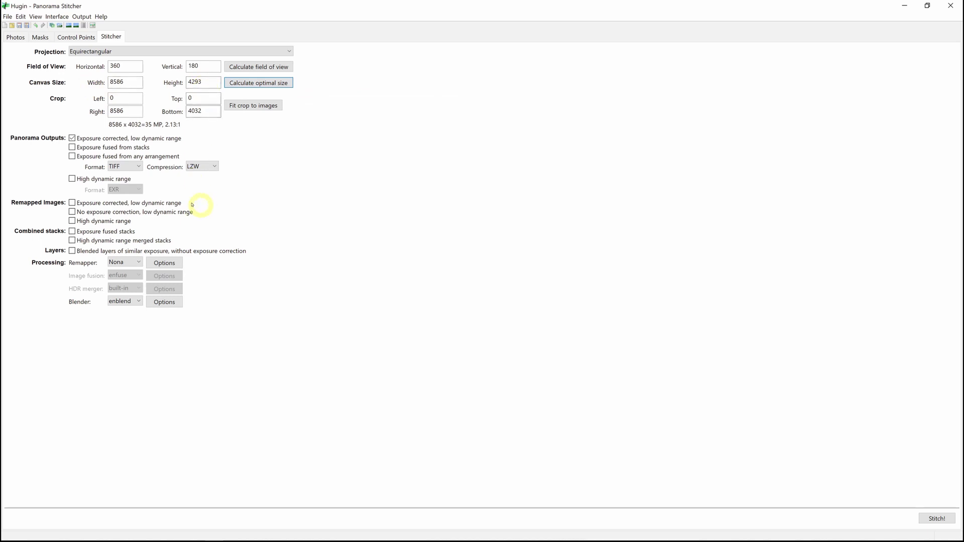
left_click(72, 138)
left_click(73, 179)
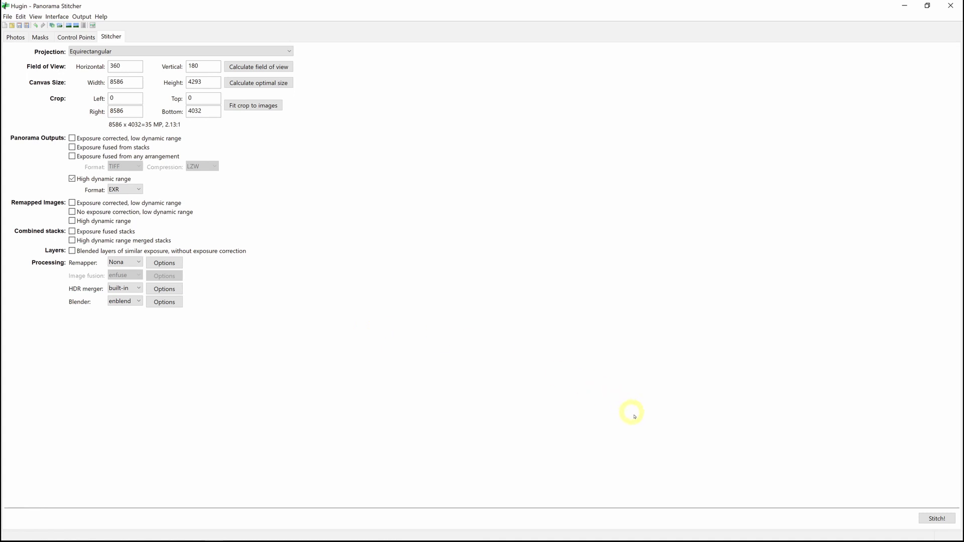
Start stitching, saving the project in the 01 folder as HDRI01 with the output prefix HDRI01.
left_click(935, 517)
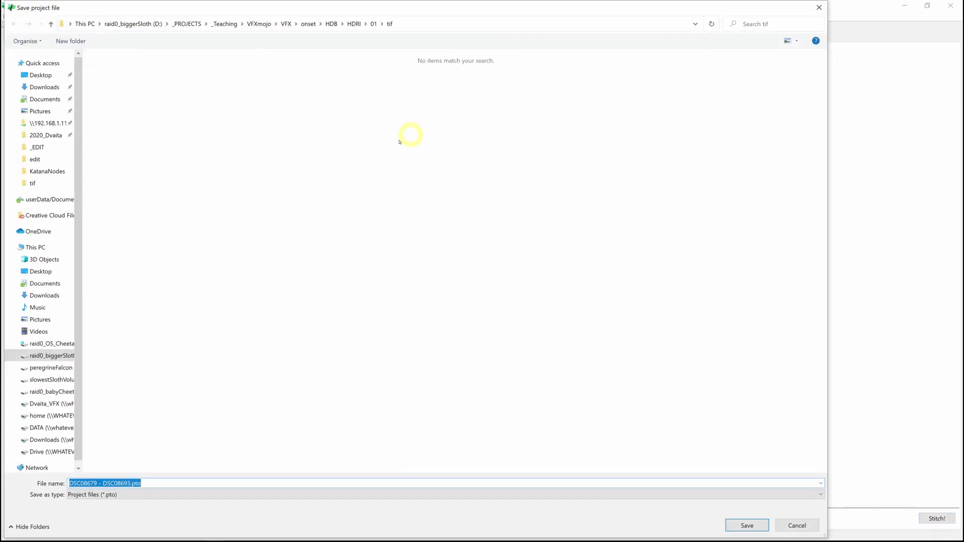
left_click(373, 24)
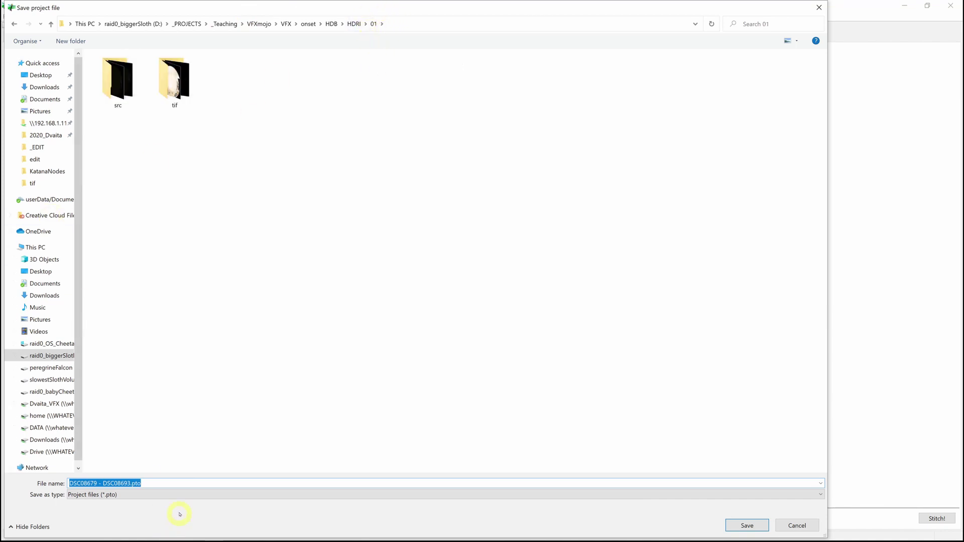
left_click(182, 483)
left_click_drag(182, 484, 40, 479)
type("HDRI01")
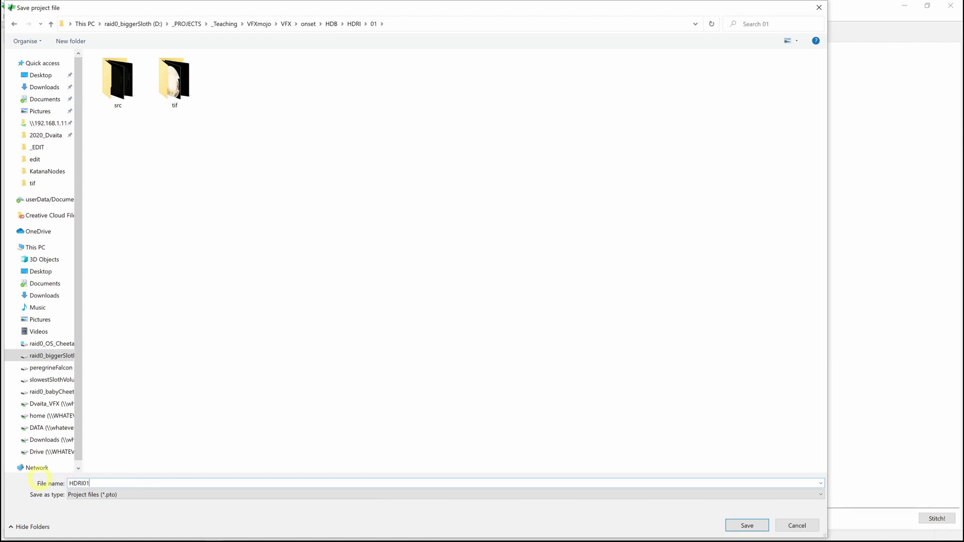
left_click(763, 520)
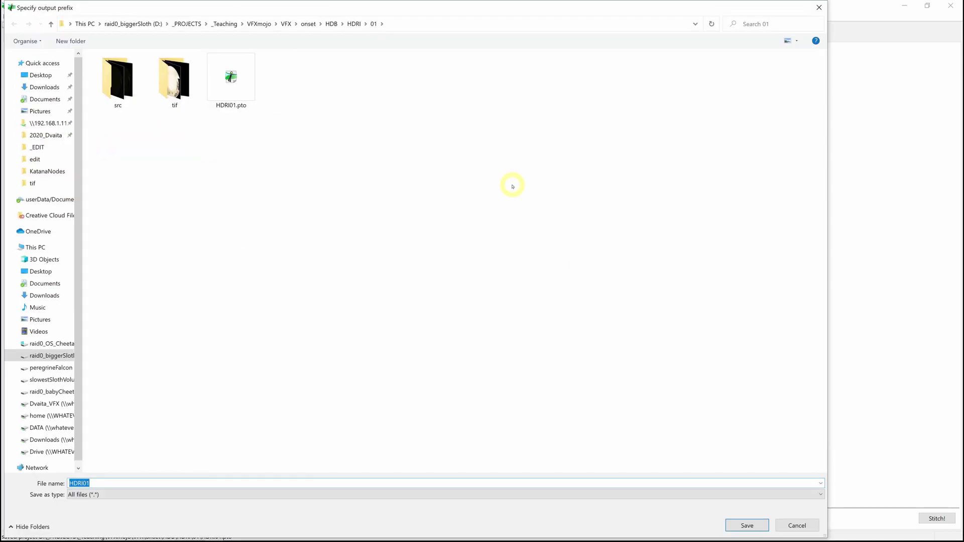
left_click(101, 484)
left_click(761, 525)
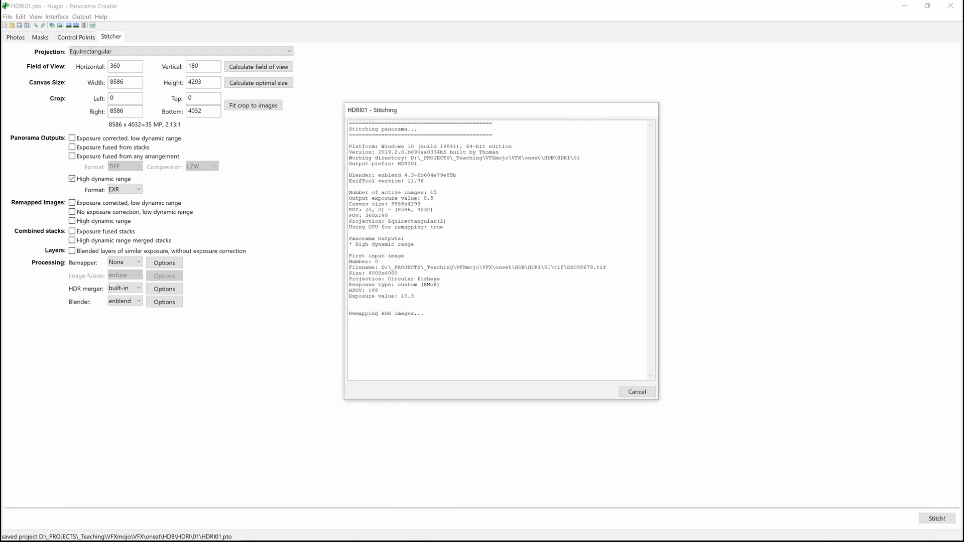
Reposition the Batch Processor and stitching log windows to follow the stitching progress.
left_click_drag(422, 155, 323, 167)
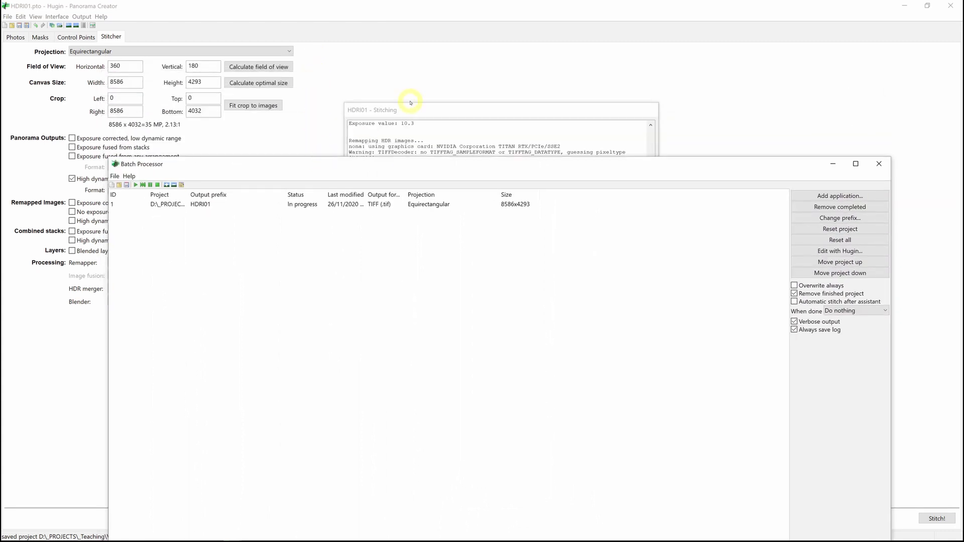
left_click_drag(409, 99, 423, 48)
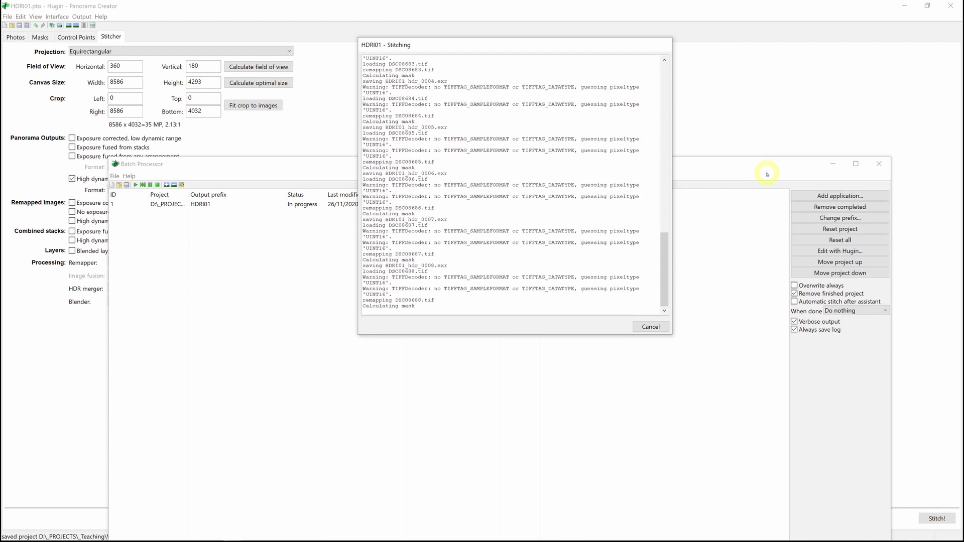
Switch to File Explorer and open the 01 folder inside HDRI to examine the files the stitching writes.
key("alt+Tab")
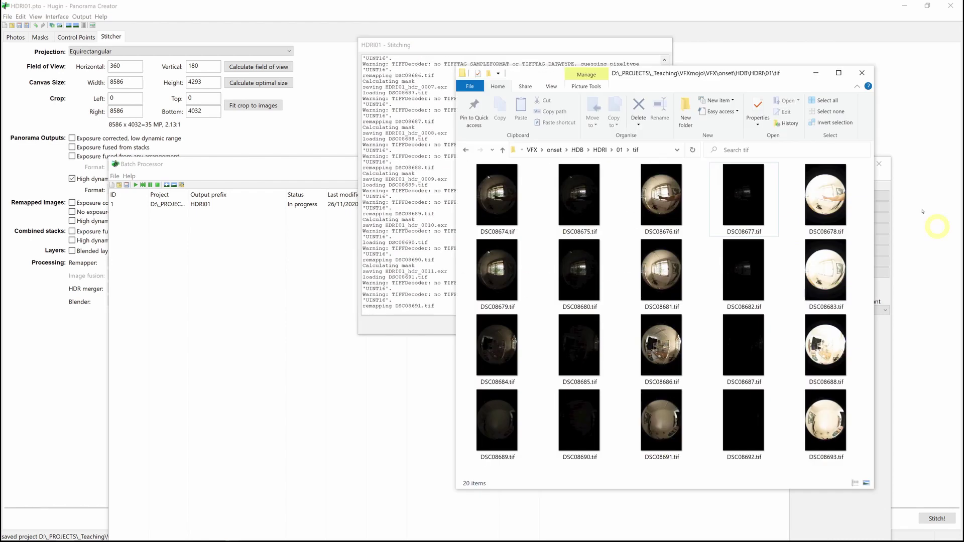
left_click(599, 151)
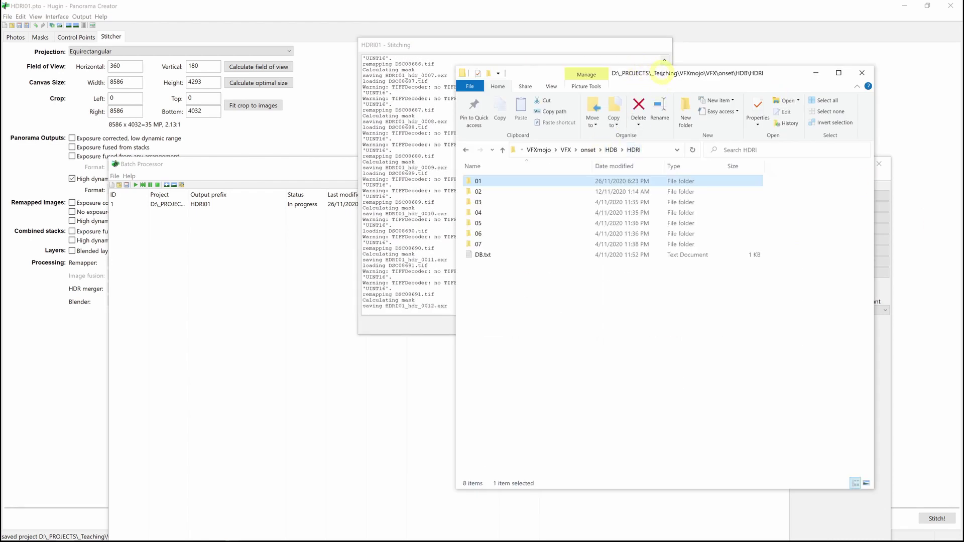
left_click_drag(661, 70, 721, 39)
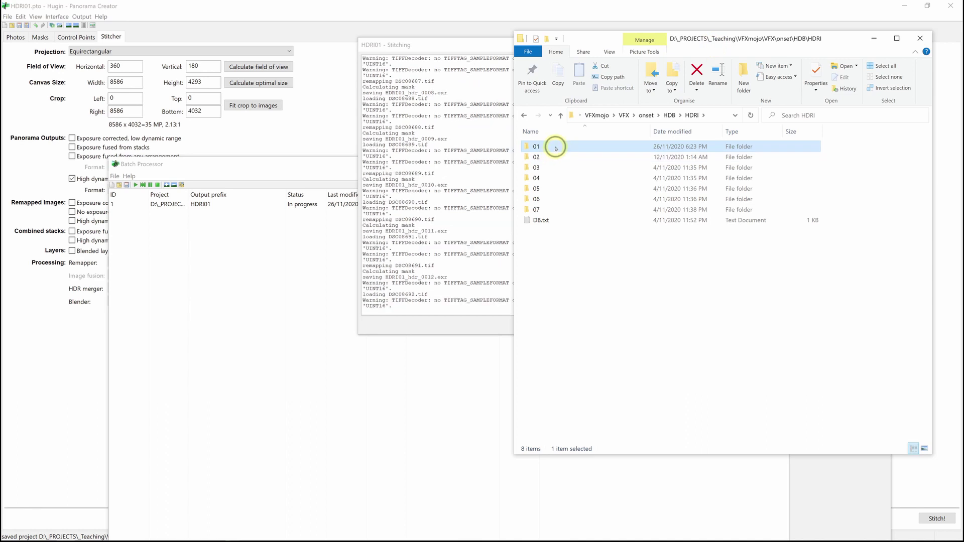
double_click(554, 147)
scroll(674, 284, "down", 1)
scroll(674, 285, "up", 1)
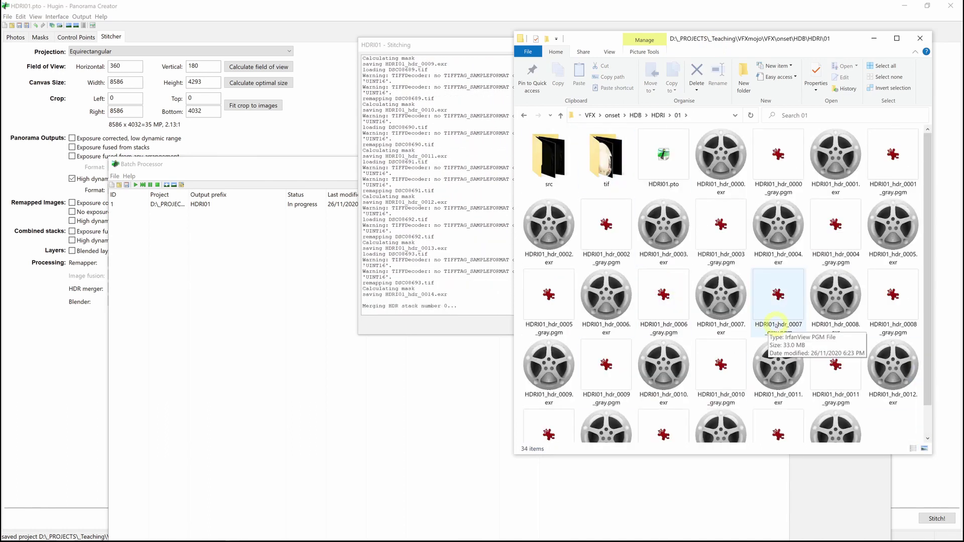
left_click_drag(593, 45, 577, 33)
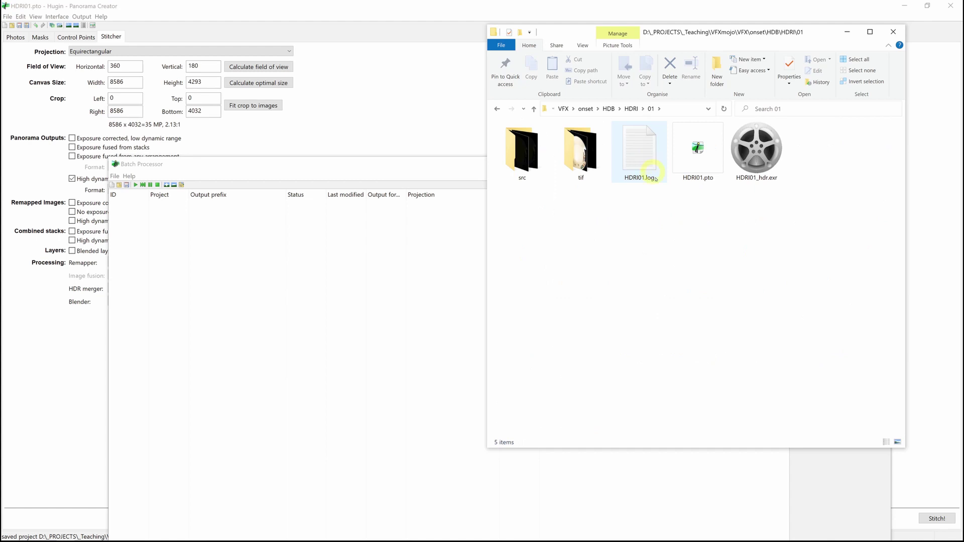
Open the stitched HDRI01_hdr.exr in the djv viewer and maximize the viewer window to inspect the panorama.
left_click_drag(810, 265, 706, 256)
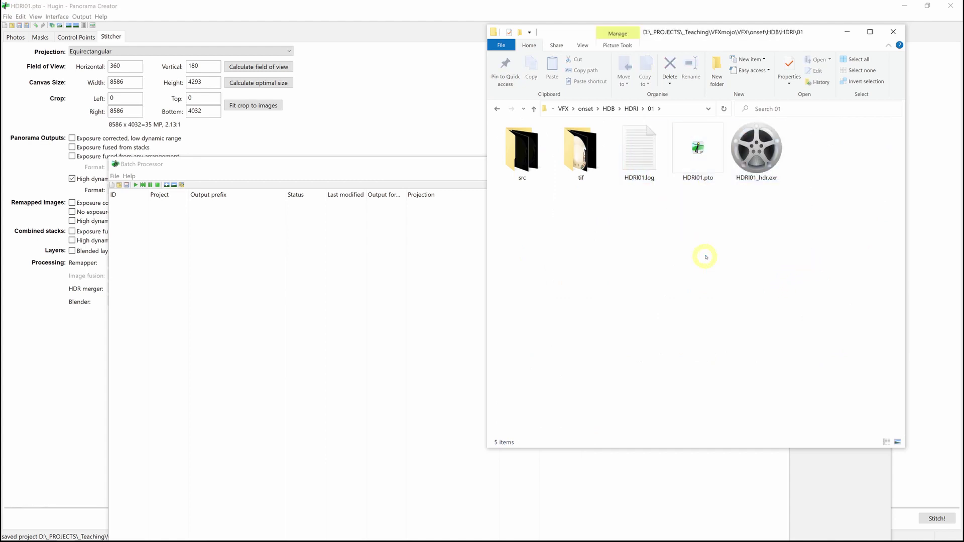
left_click(745, 149)
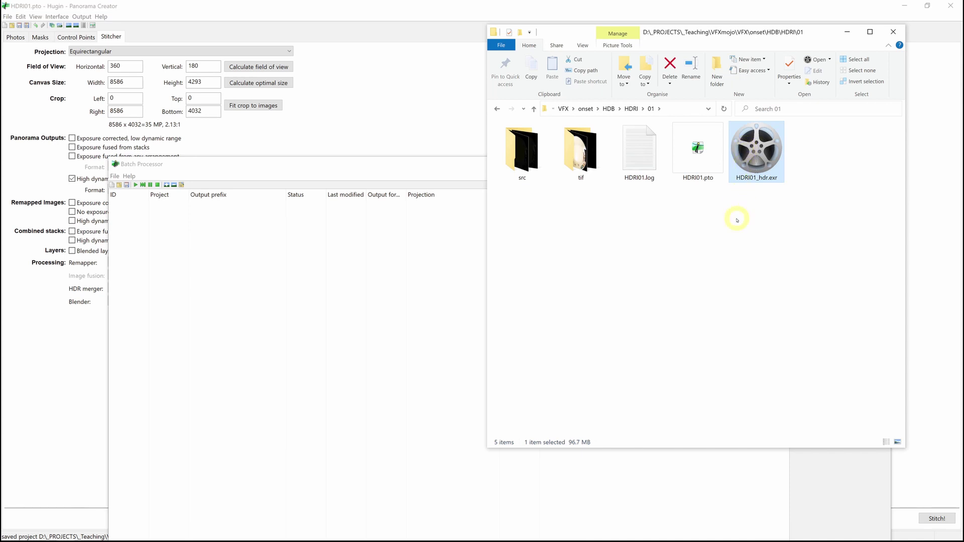
double_click(760, 145)
left_click(811, 136)
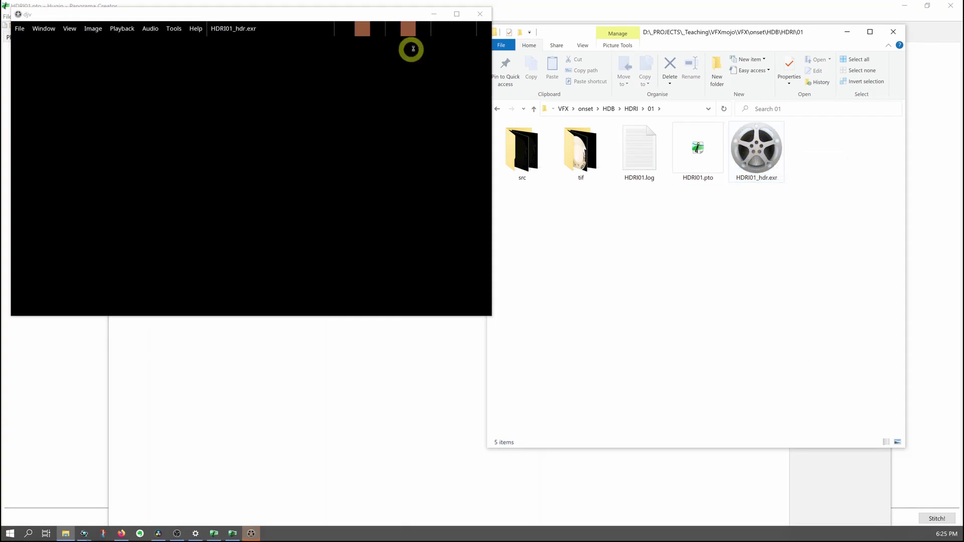
left_click(456, 13)
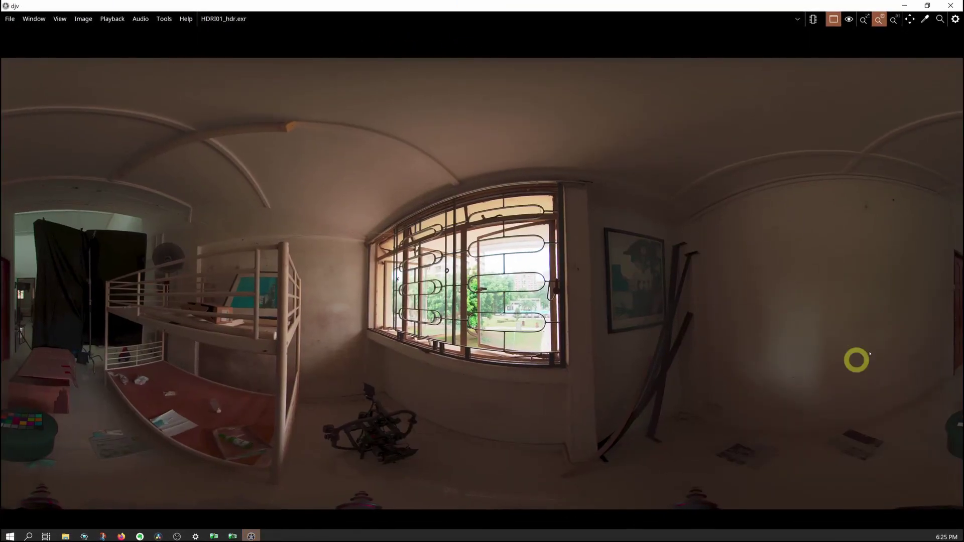